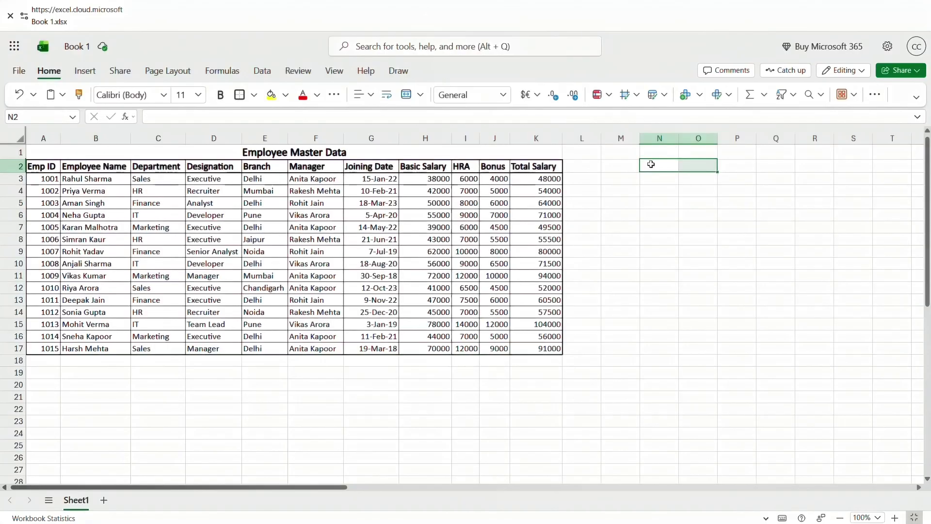
Merge and center cells N2:O2 with the label TASK 1, and enter CEO in P2
key(alt+h)
text(mc)
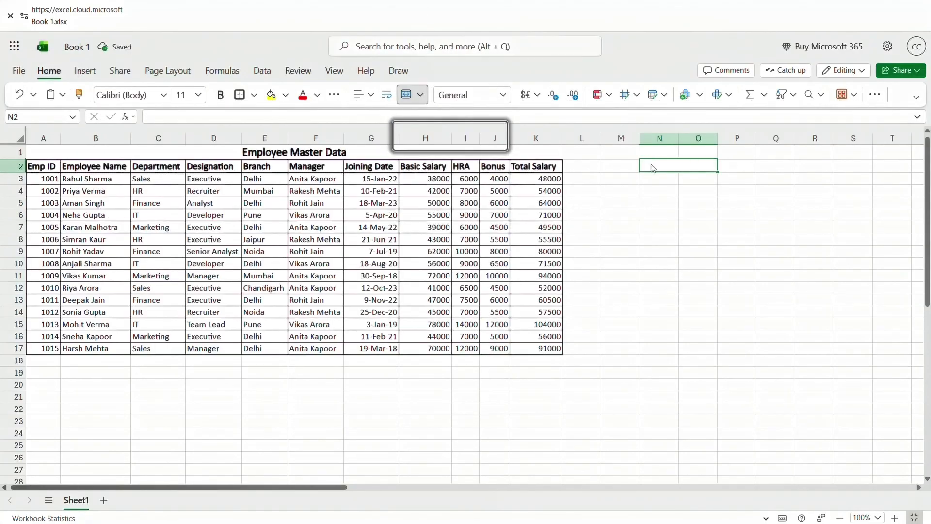
text(TASK 1)
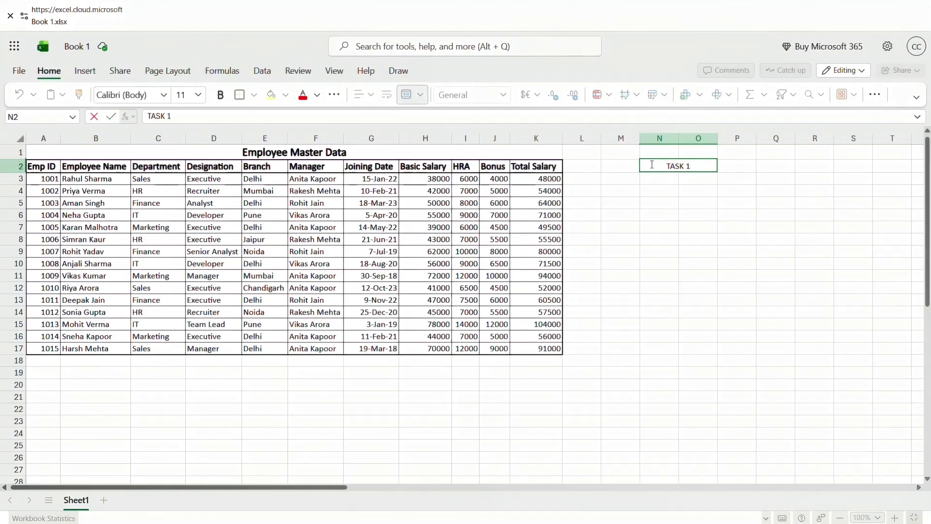
key(ctrl+Return)
key(Right)
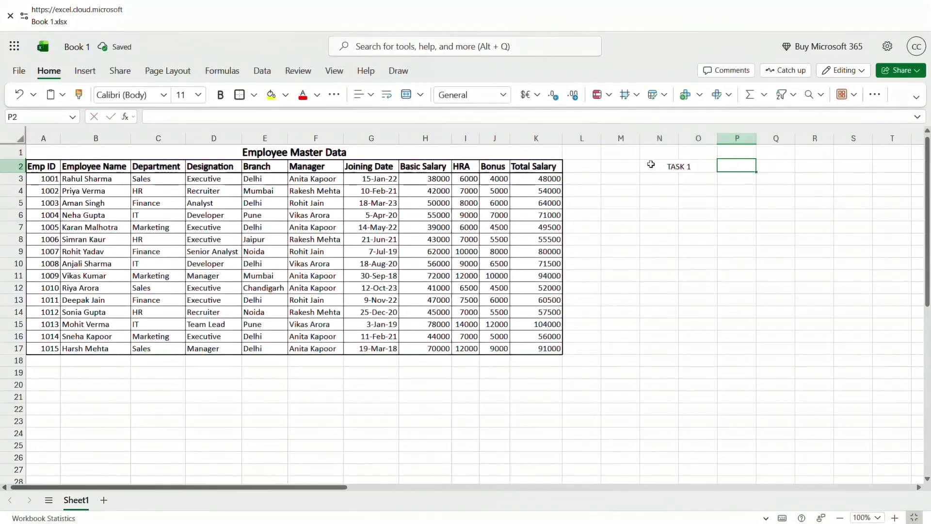
text(CEO)
key(Return)
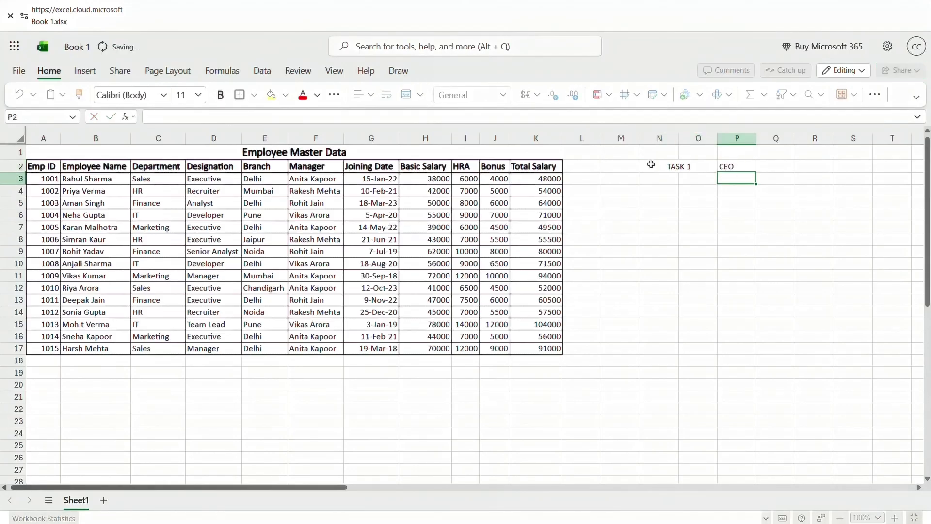
Start a CHOOSECOLS formula in N4 using the whole employee table A2:K17 as its array
key(Return)
key(Left)
key(Left)
text(=CHOOSE)
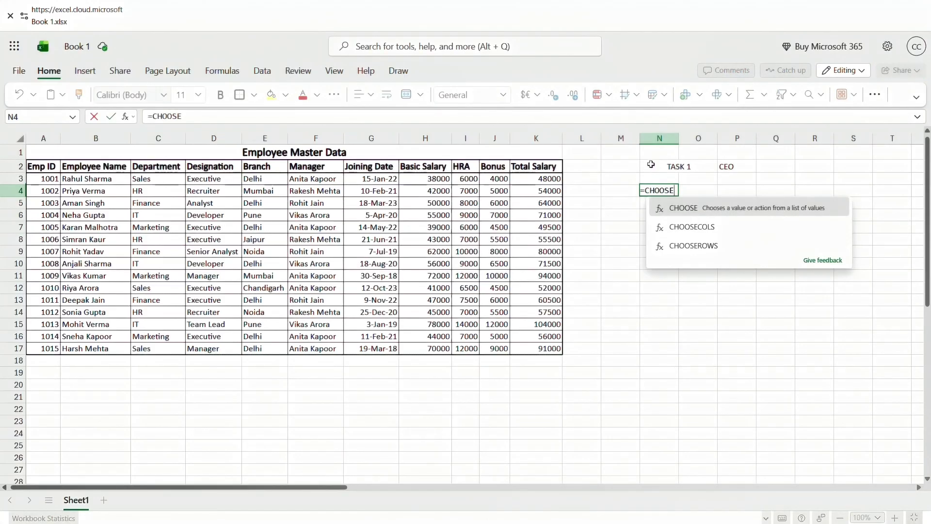
key(Down)
key(Tab)
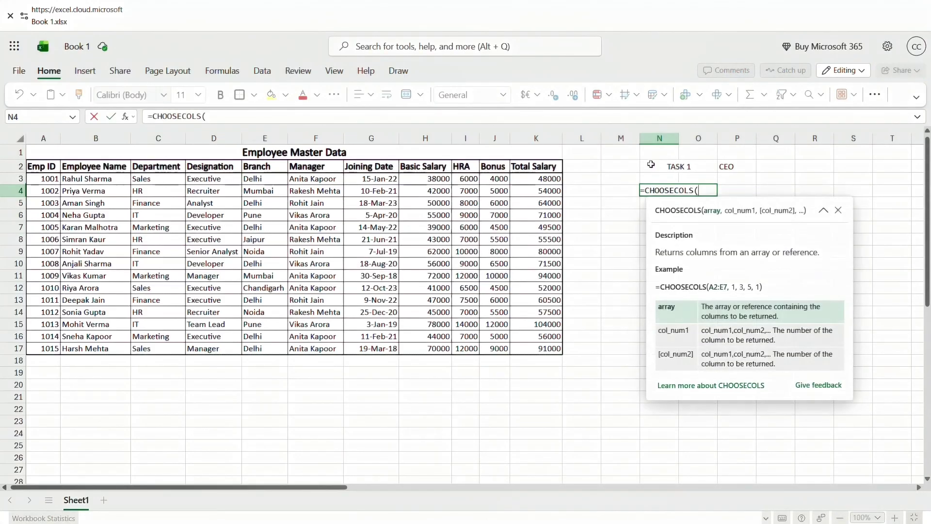
key(Left)
key(Left)
key(Left)
key(Left)
key(Left)
key(Left)
key(Left)
key(Left)
key(Left)
key(Left)
key(Left)
key(Left)
key(Left)
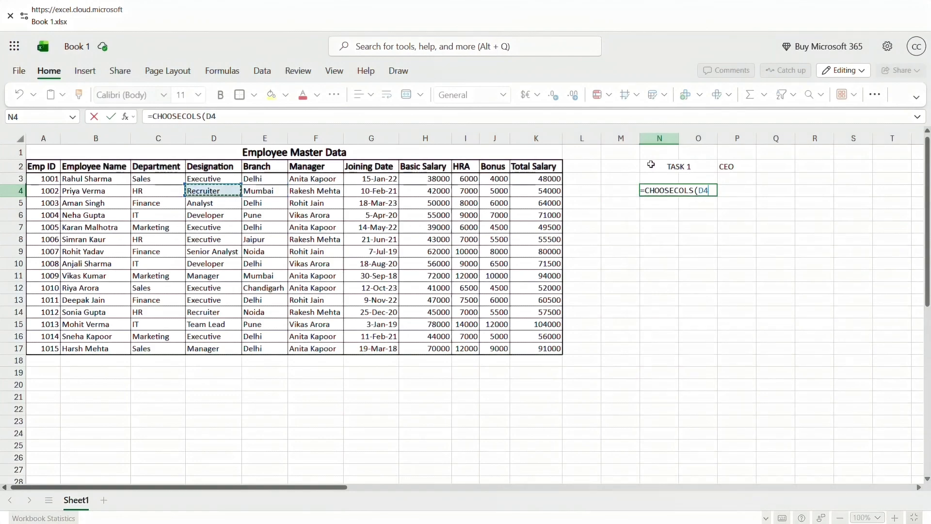
key(Up)
key(Up)
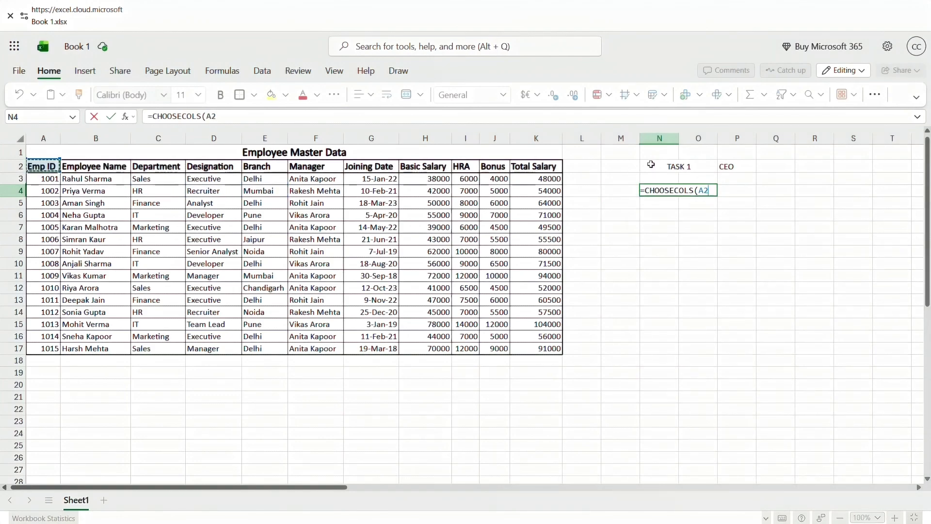
key(ctrl+shift+Right)
key(ctrl+shift+Down)
text(,)
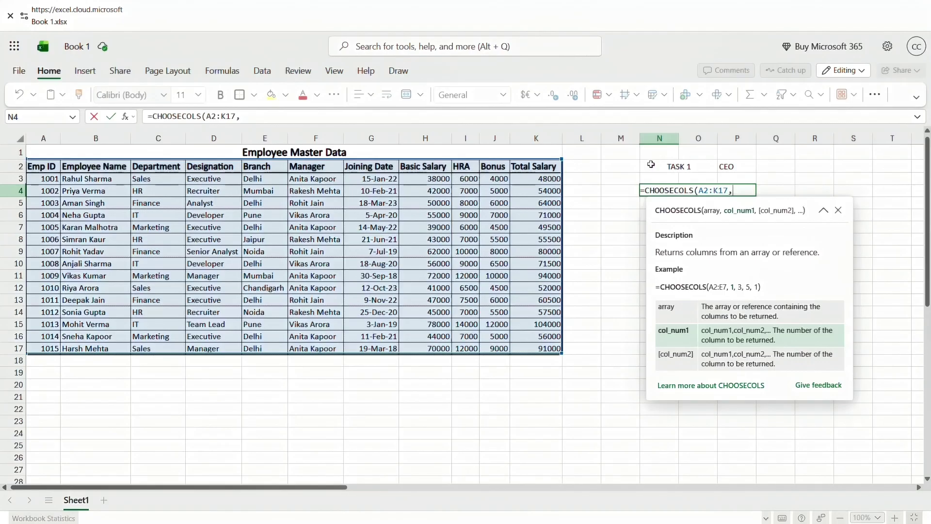
Complete the CHOOSECOLS formula in N4 so it returns columns 2, 3, 5 and 11
text(2,3,)
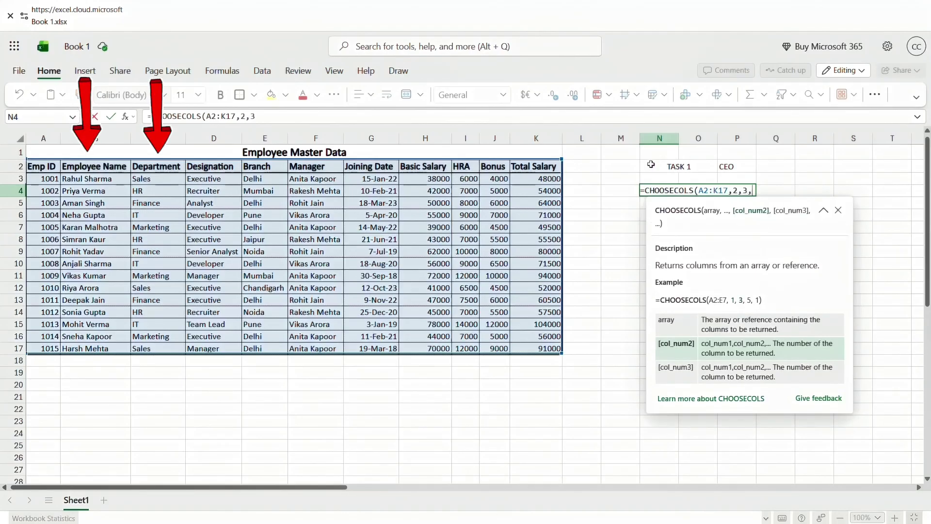
text(5)
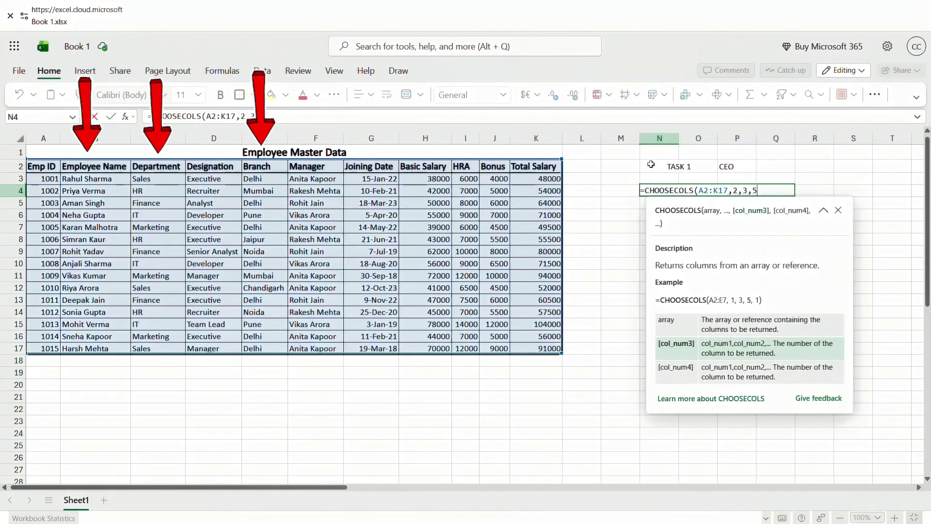
text(,11)
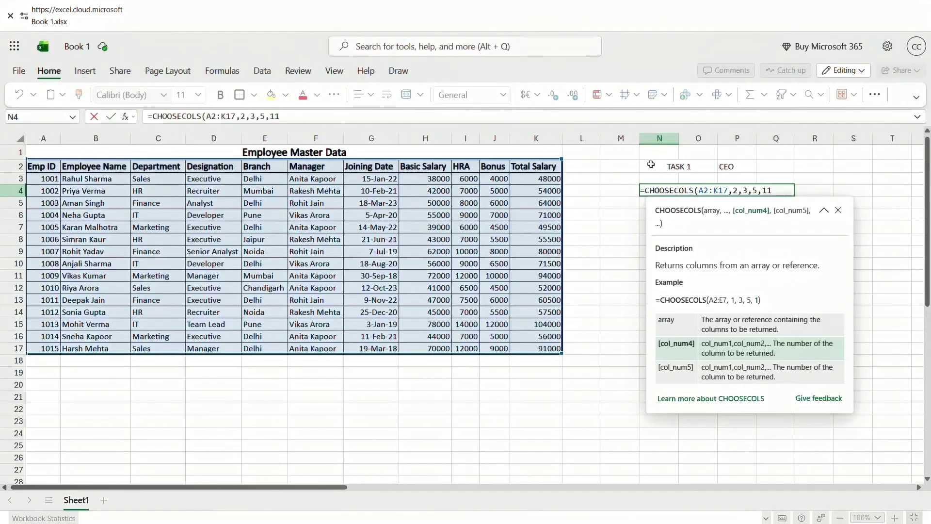
text())
key(Return)
key(Up)
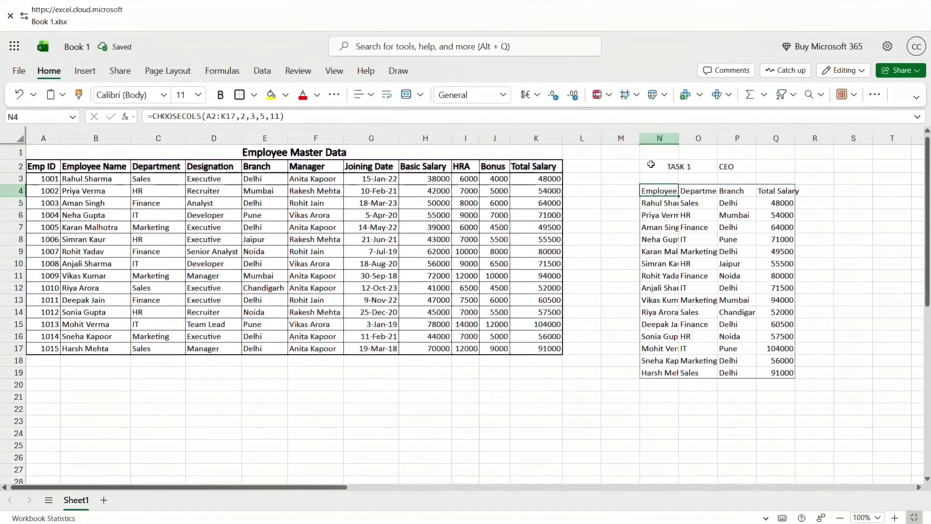
Autofit the column widths of the extracted table N4:Q19 and apply all borders to it
key(ctrl+a)
key(alt+h)
key(o)
key(i)
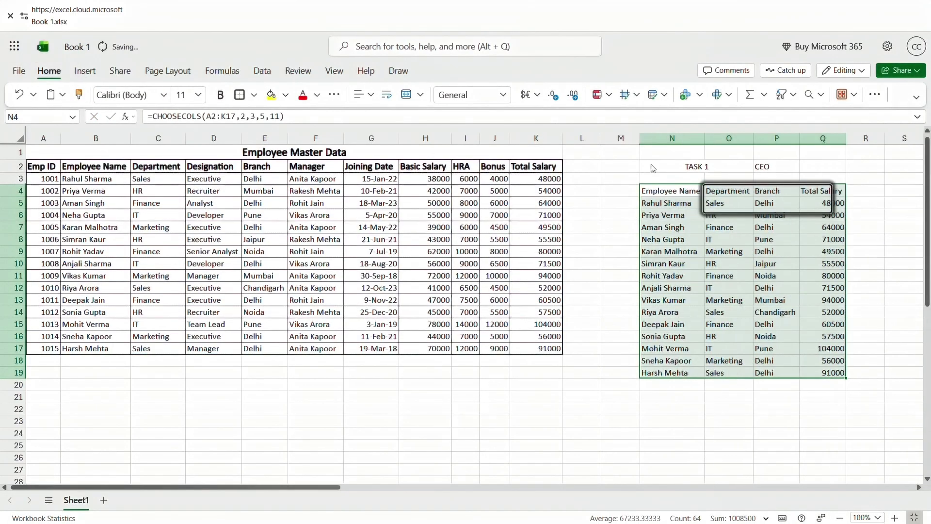
key(alt+h)
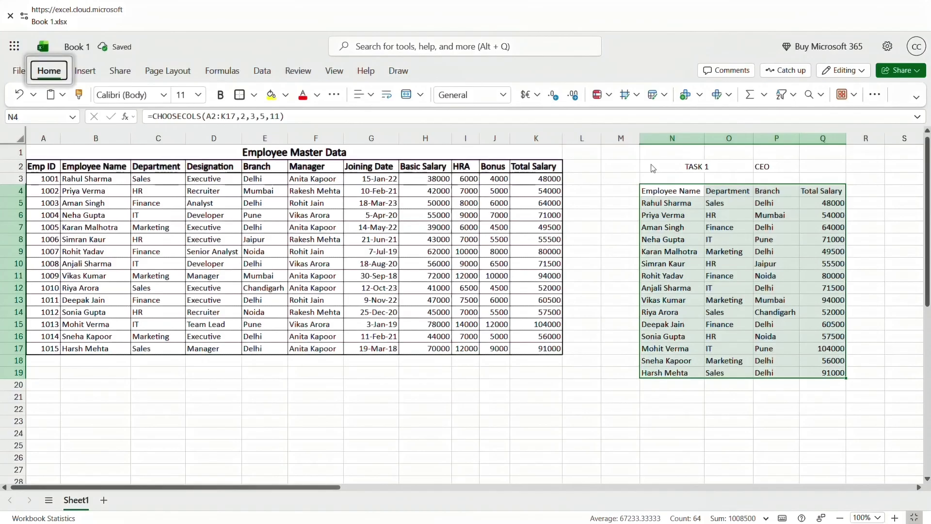
key(b)
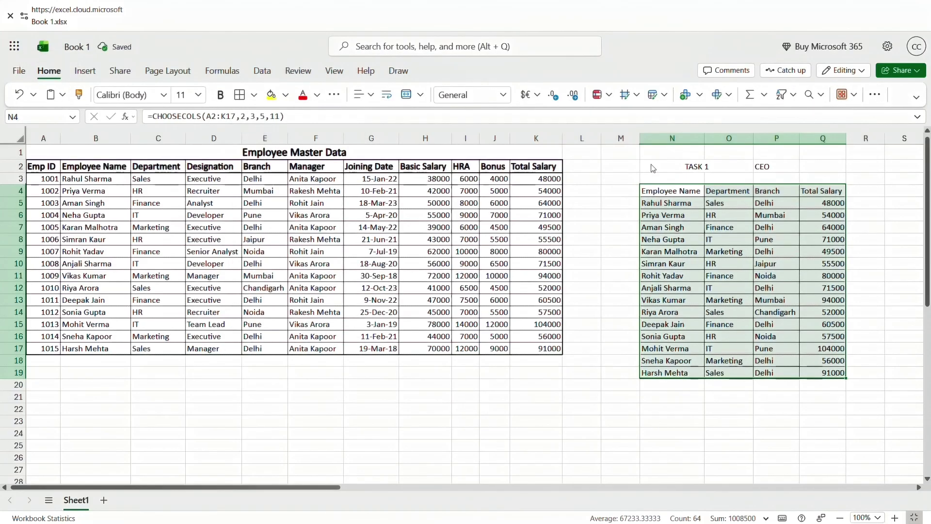
key(a)
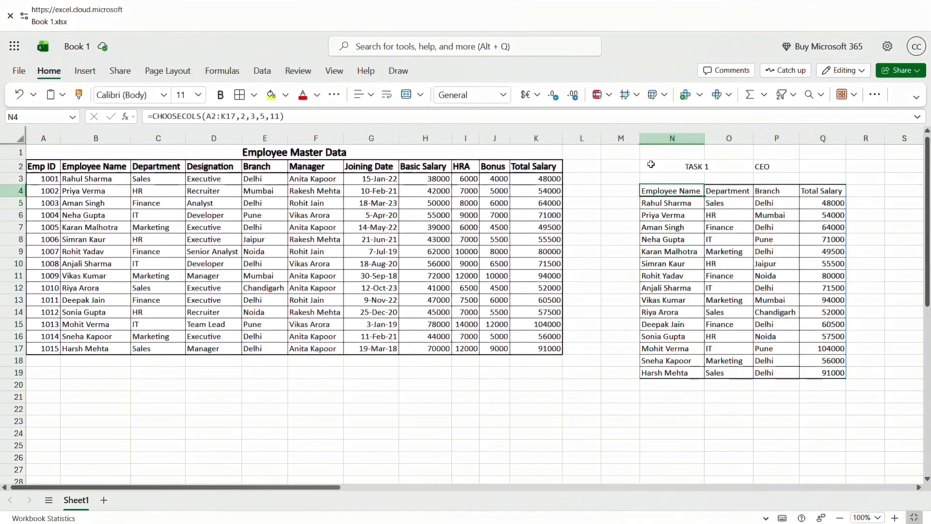
Give the extracted table's header row N4:Q4 a thick outside border and make it bold
key(ctrl+shift+Right)
key(alt+h)
key(b)
key(t)
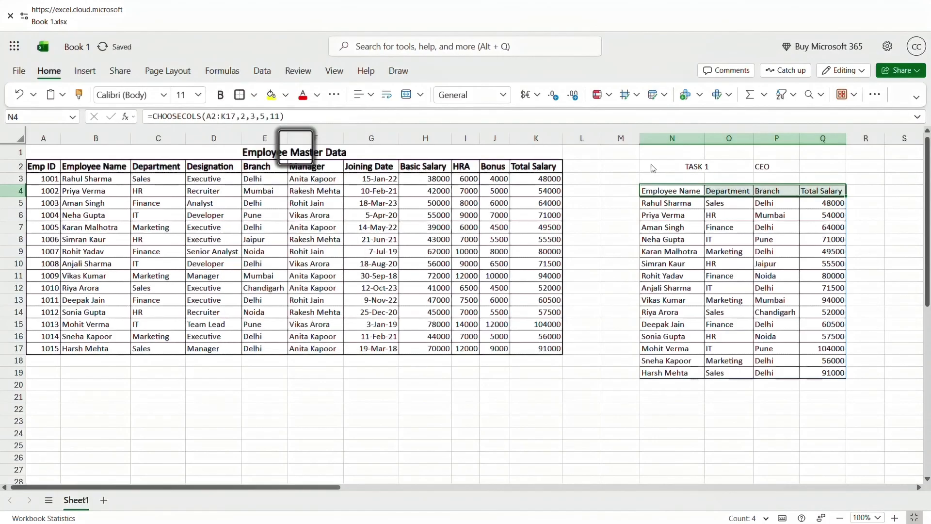
key(ctrl+b)
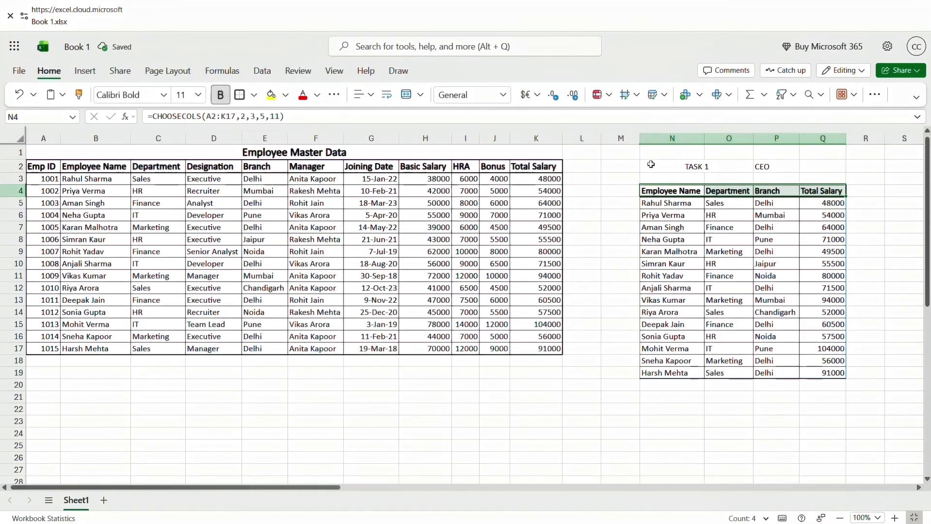
Check the formula behind the spilled cells below N4 in the extracted table
key(Down)
key(Down)
key(Down)
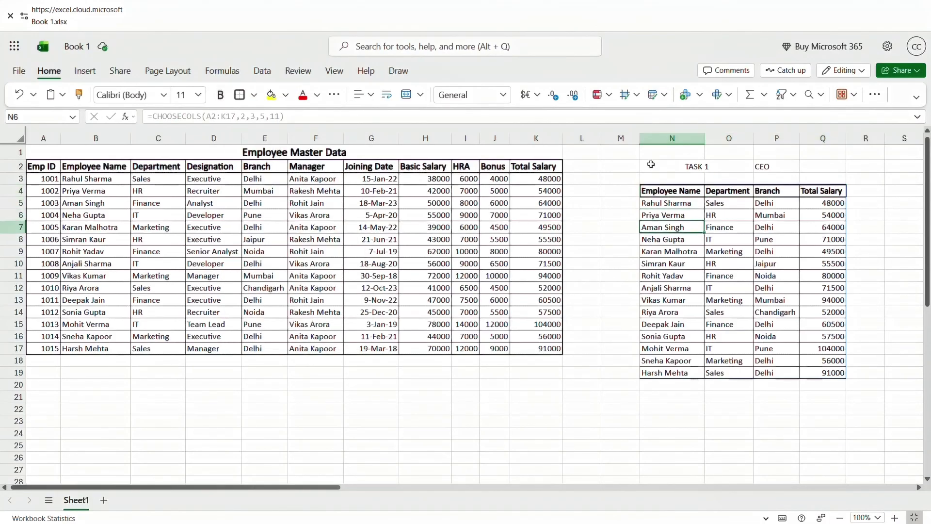
key(Up)
key(Up)
key(Up)
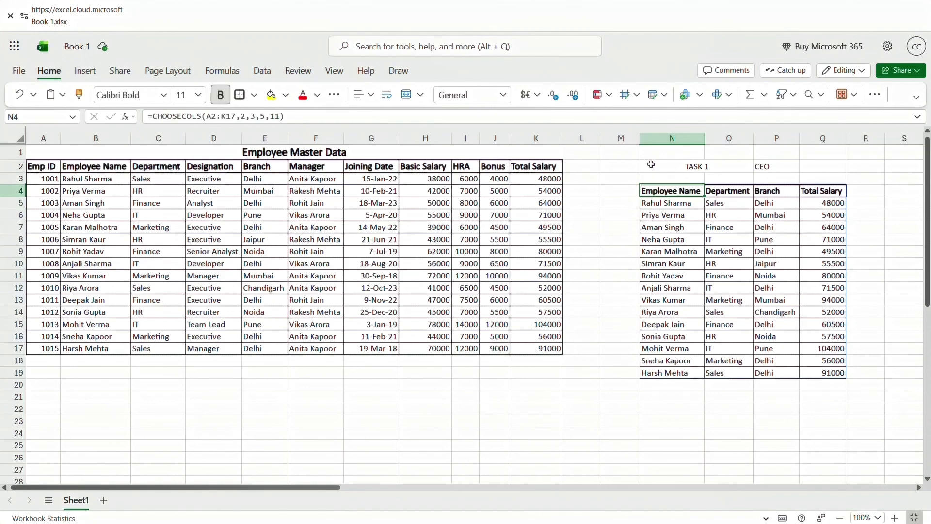
Copy the extracted table N4:Q19 and paste it with its formula at A1 of a new sheet
key(ctrl+a)
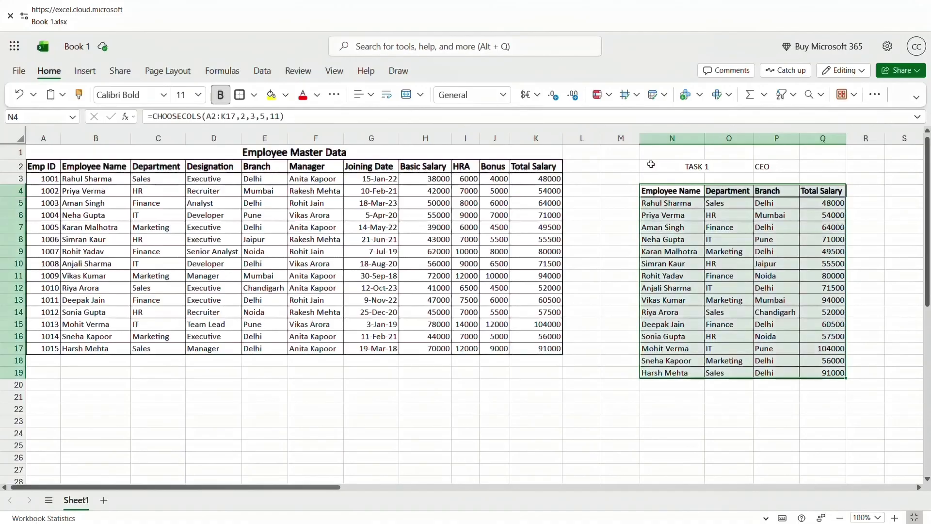
key(ctrl+c)
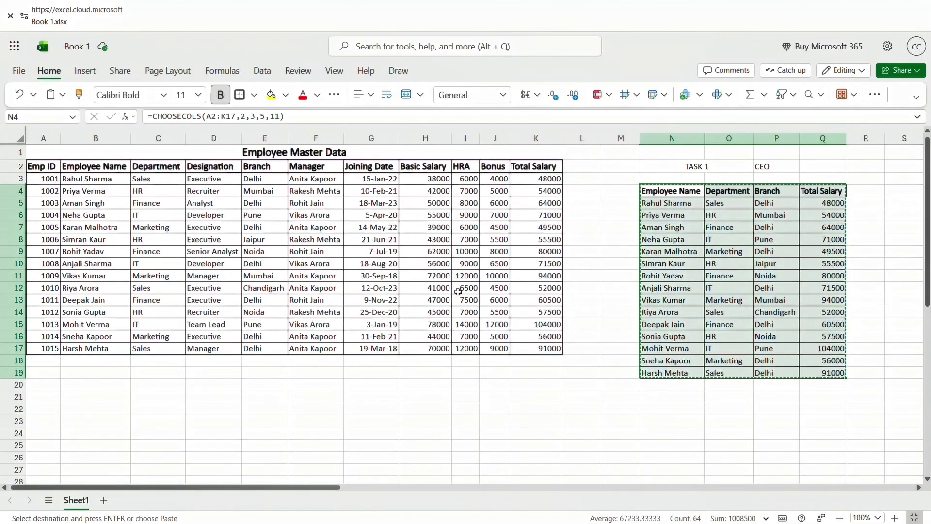
click(103, 500)
key(ctrl+v)
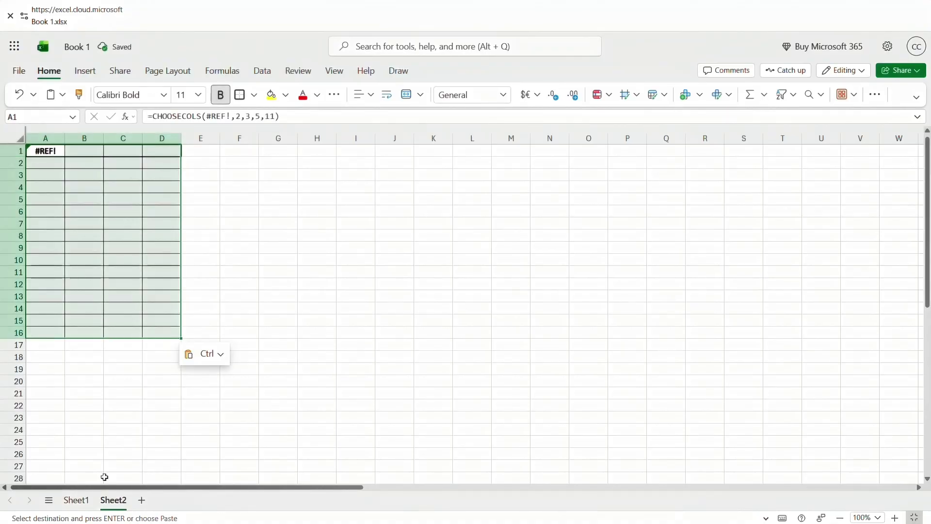
Paste the copied table over itself in Sheet1 as values only, and check that N4 holds plain text
click(76, 500)
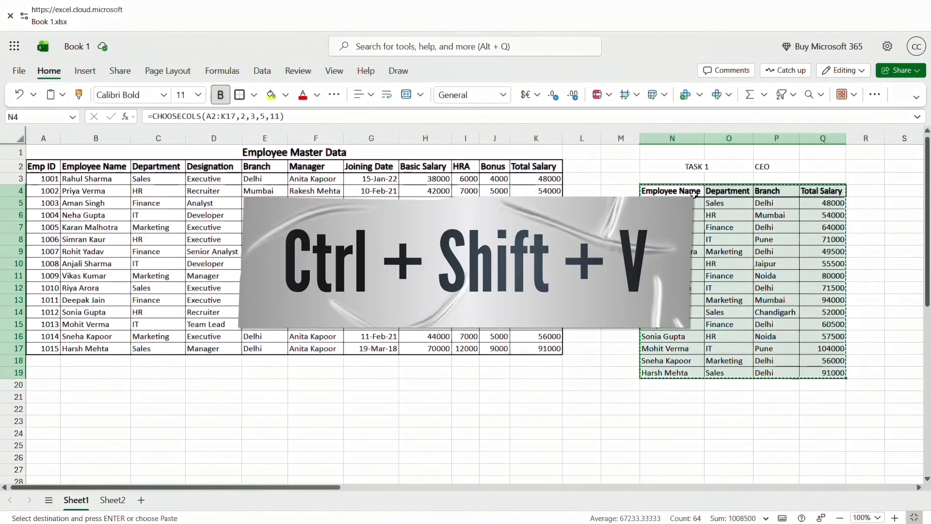
key(ctrl+shift+v)
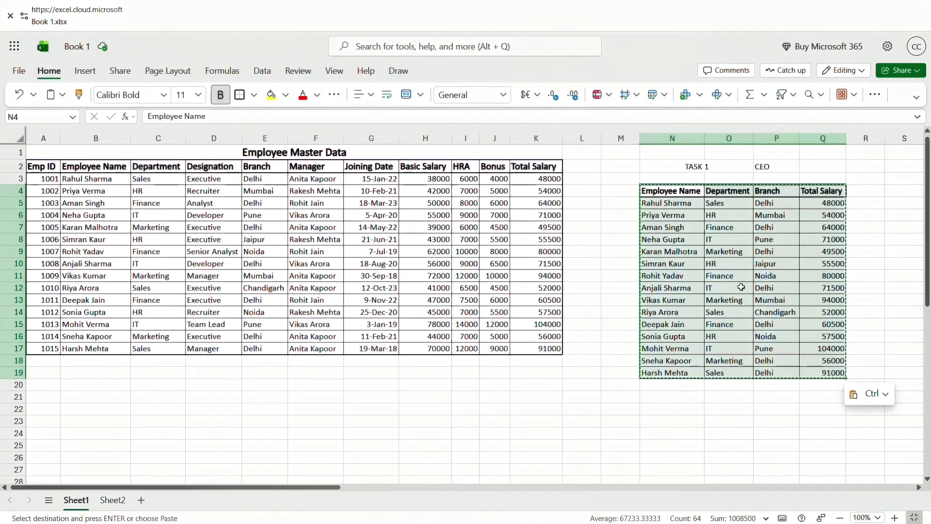
click(672, 214)
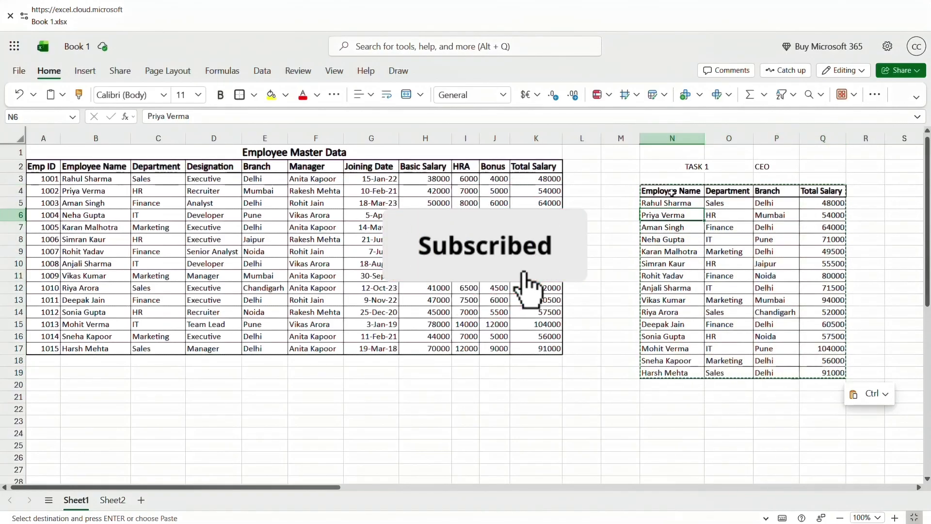
double_click(671, 192)
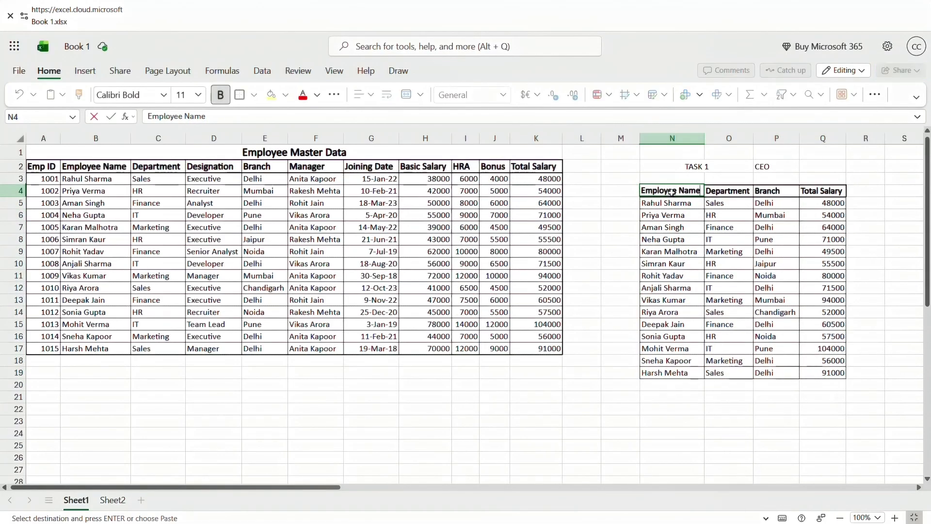
key(Escape)
Copy the static table N4:Q19 to G2 of Sheet2 and autofit its column widths
key(ctrl+a)
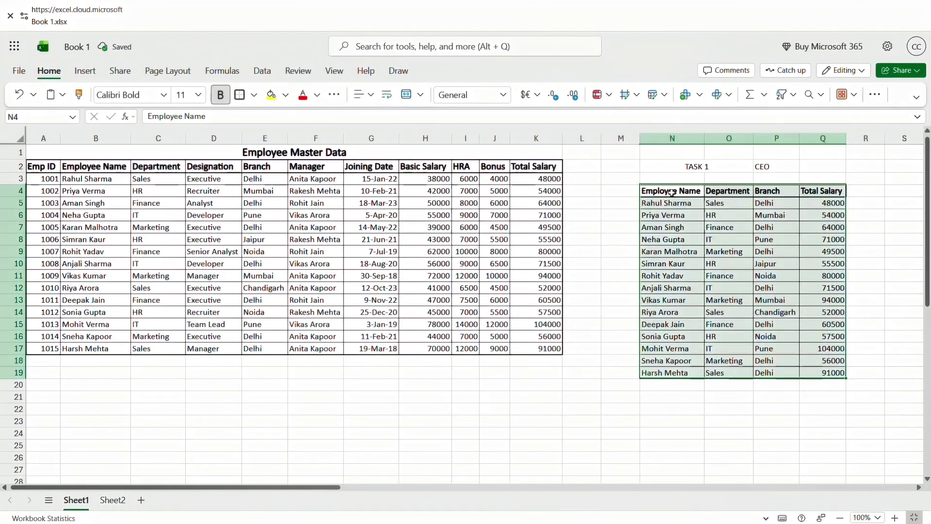
key(ctrl+c)
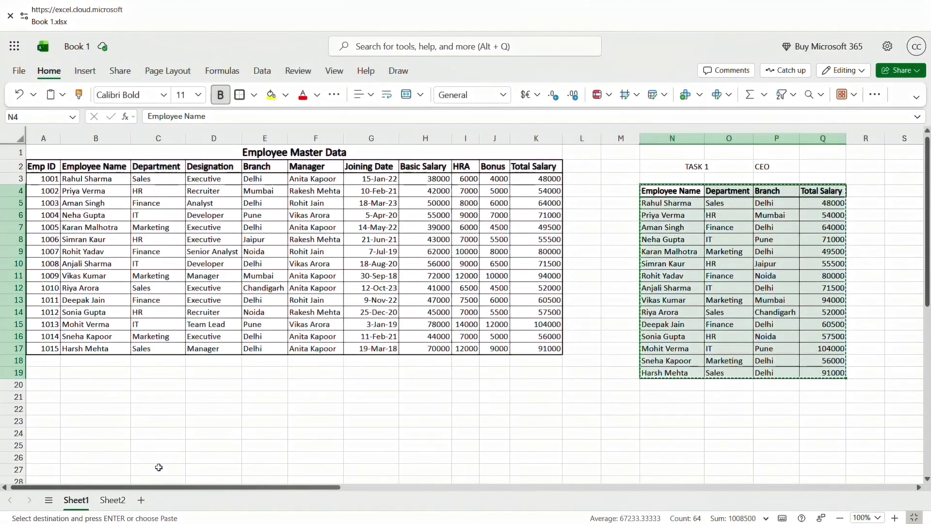
click(113, 500)
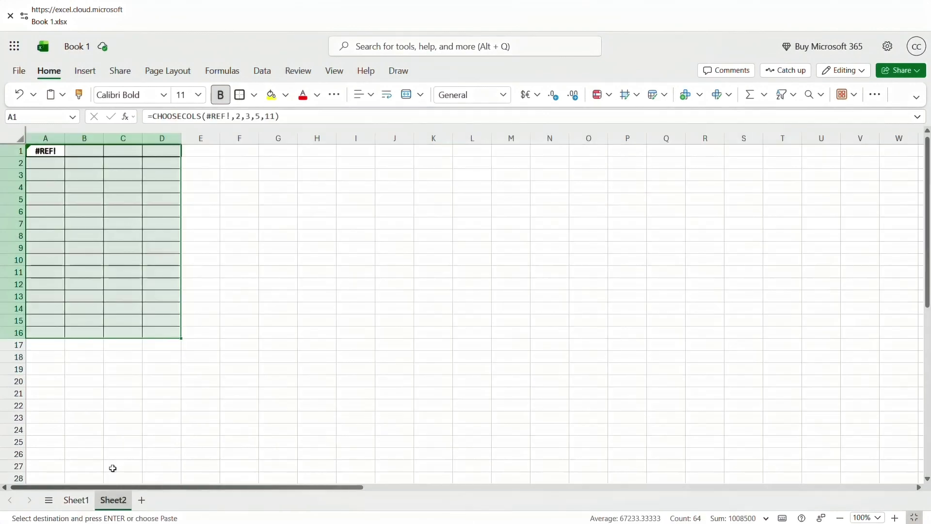
click(276, 161)
key(ctrl+v)
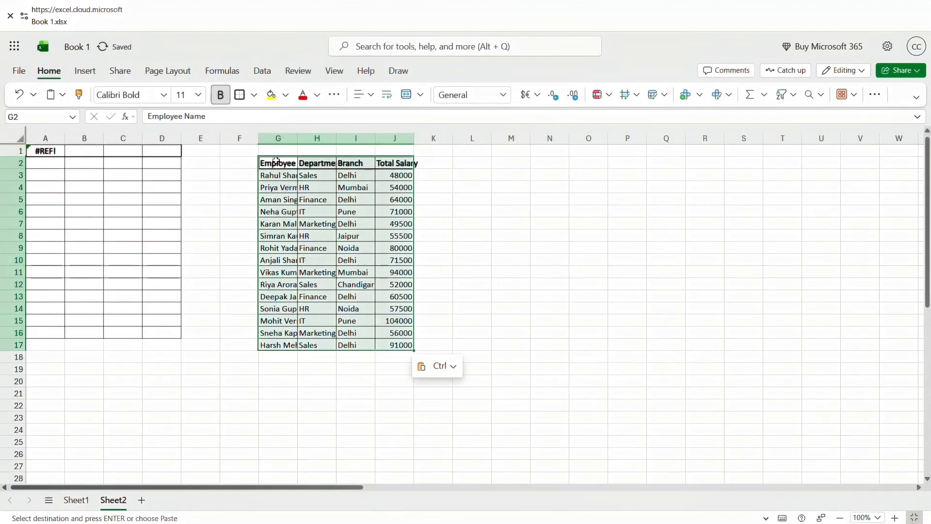
key(alt+h)
key(o)
key(i)
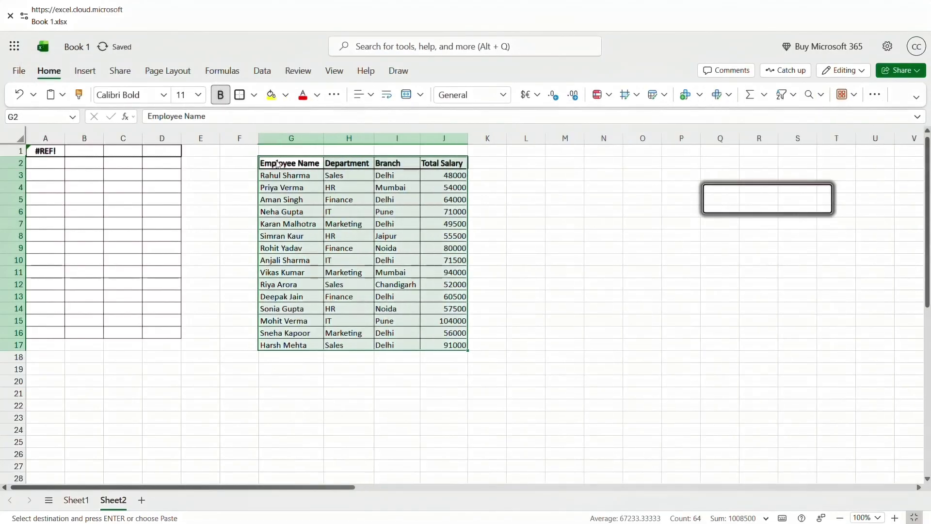
Merge and center cells G1:J1 above the pasted table in Sheet2
key(Up)
key(shift+Right)
key(shift+Right)
key(shift+Right)
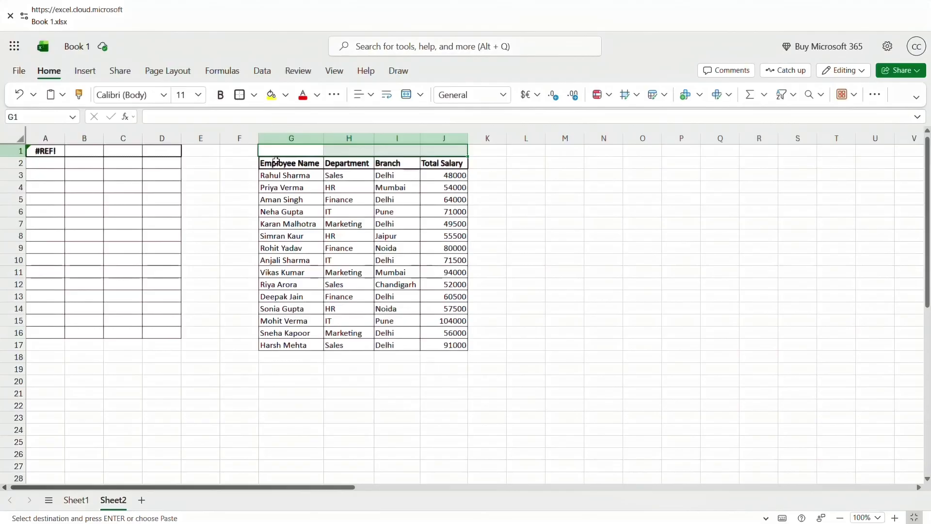
key(alt+h)
key(m)
text(c)
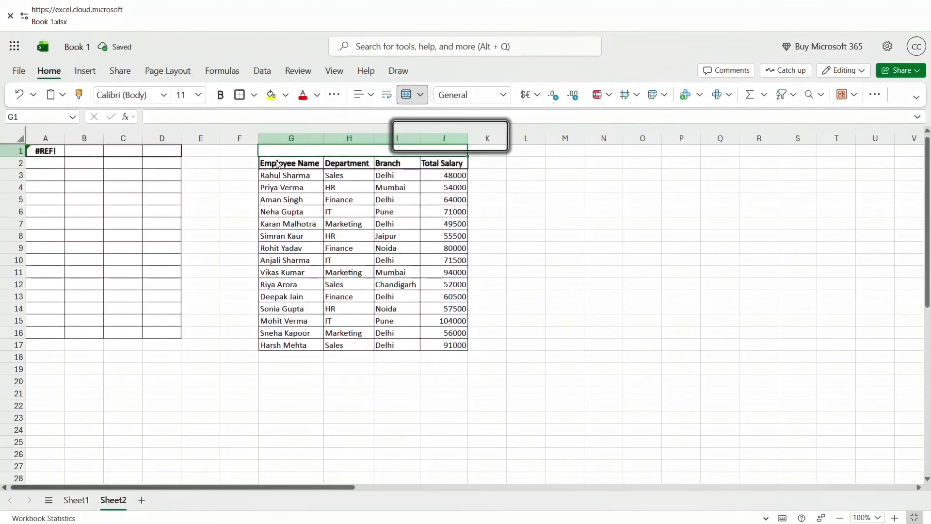
Enter the title CEO in the merged cell above the pasted table in Sheet2
text(CEO)
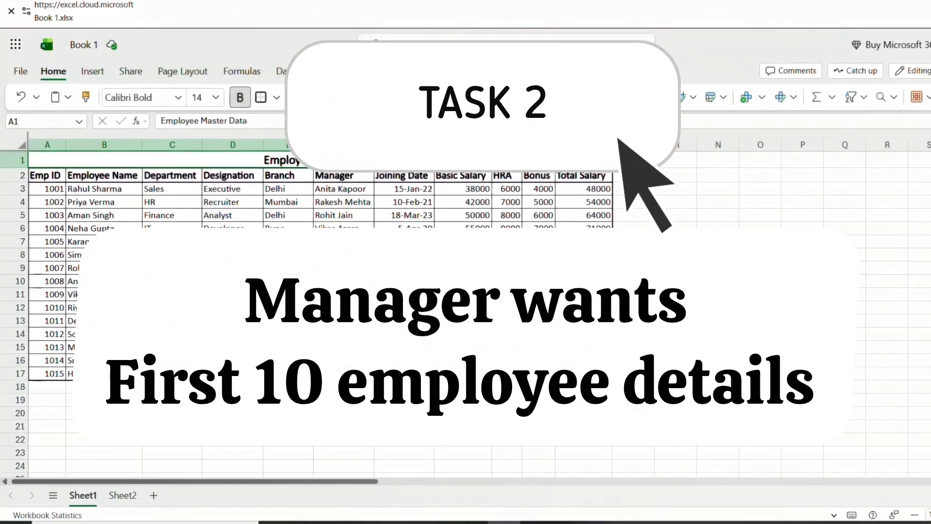
Merge and center N2:O2 in Sheet1 and enter the heading TASK 2
key(F11)
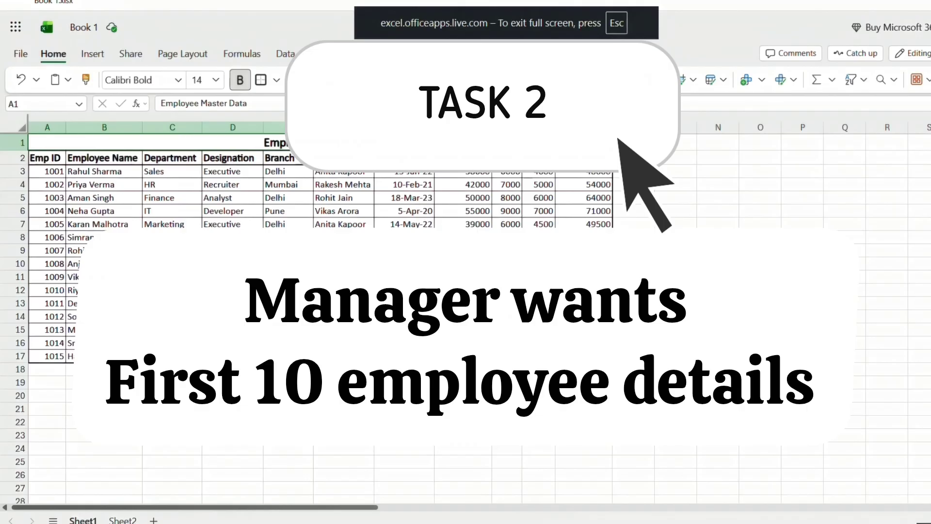
click(711, 153)
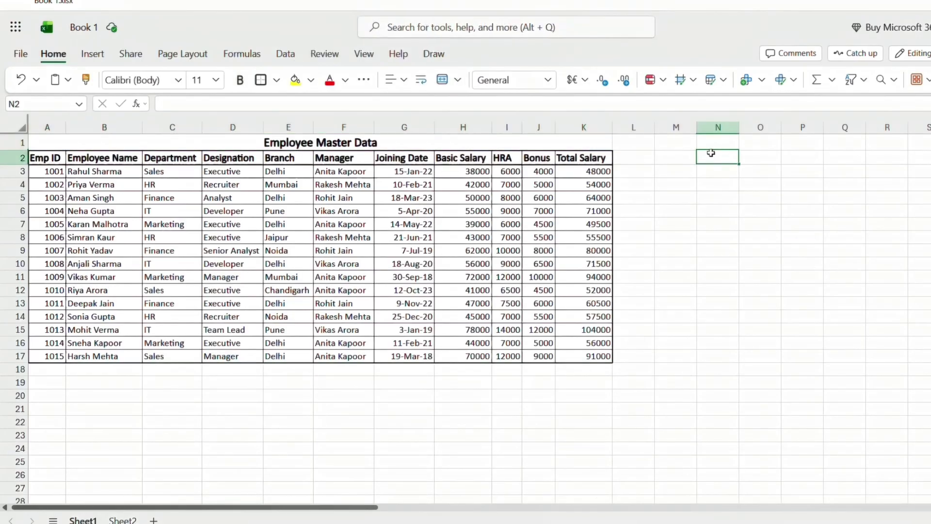
key(shift+Right)
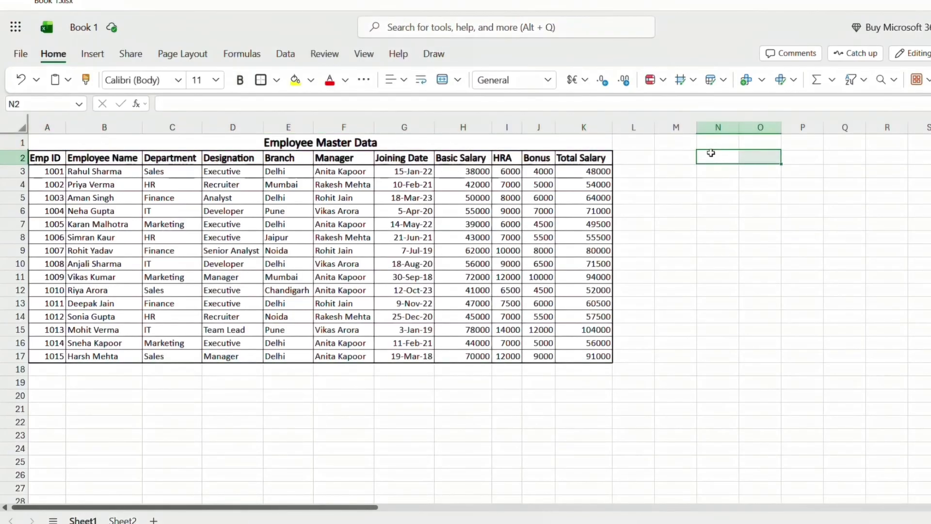
key(alt+h)
text(mcTASK)
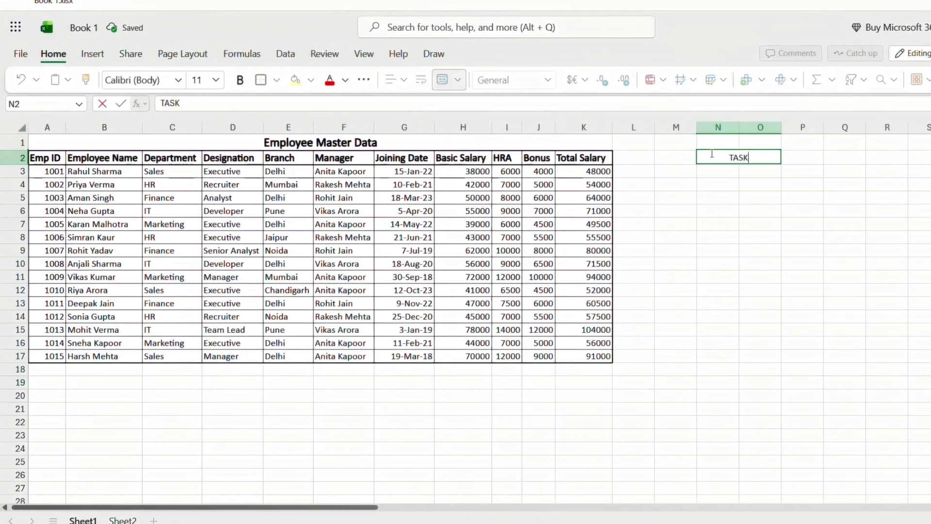
text( 2)
key(Return)
key(Up)
key(Right)
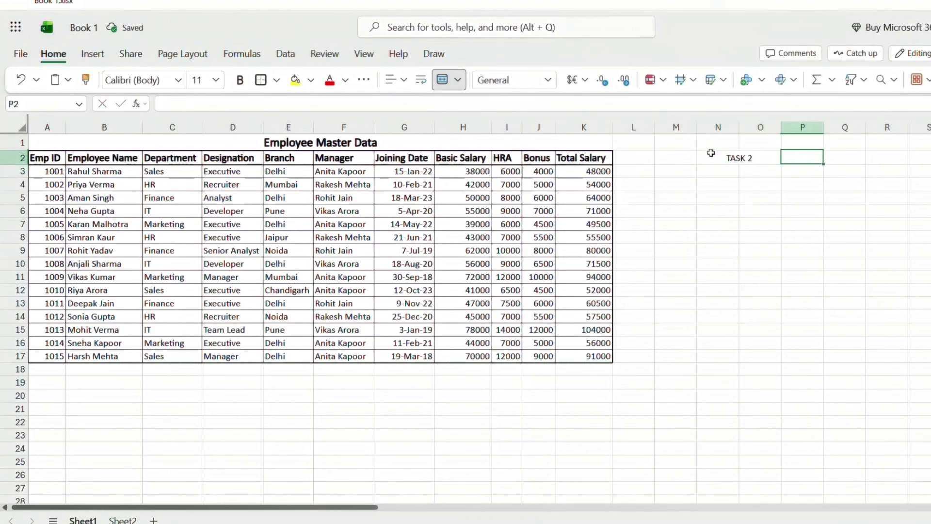
Enter the label TOP 10 EMPLOYEES in P2 and autofit its column width
text(TOP)
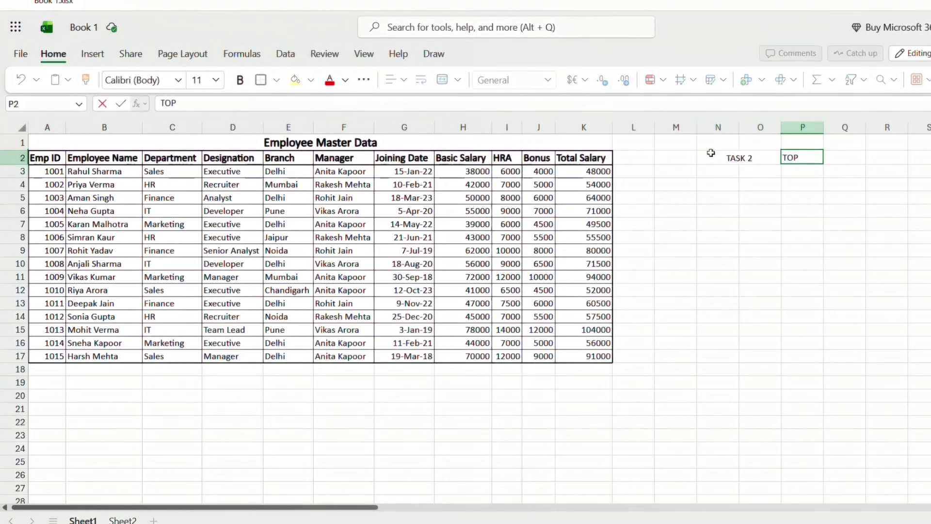
text( 10 EMPLOYEES)
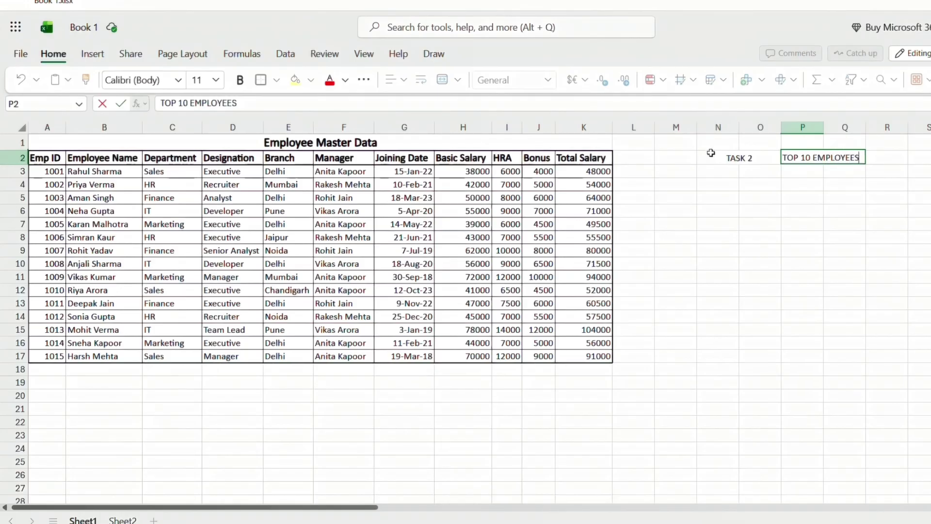
key(Return)
key(Up)
key(alt+h)
key(o)
key(i)
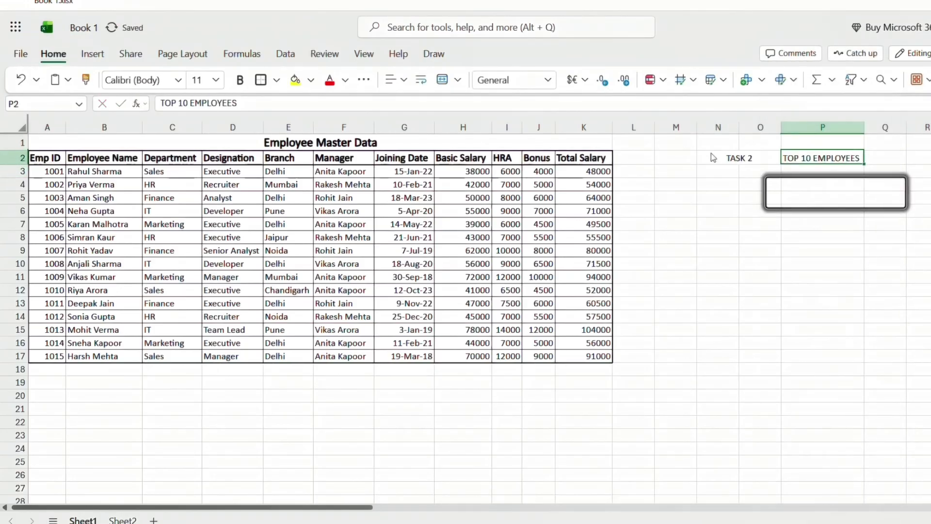
Try copying the first ten employee rows, A3:K12, manually to M4, and undo the paste
key(Down)
key(Left)
key(Left)
key(Left)
key(Left)
key(Left)
key(Left)
key(Left)
key(Left)
key(Left)
key(Left)
key(Left)
key(Left)
key(Left)
key(Left)
key(Left)
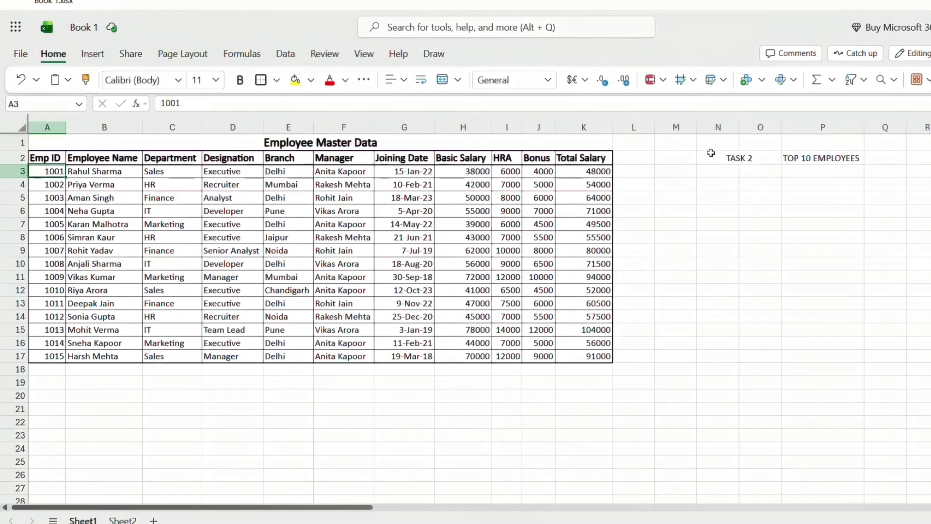
key(ctrl+shift+Down)
key(ctrl+shift+Up)
key(Down)
key(Up)
key(shift+Down)
key(shift+Down)
key(shift+Down)
key(shift+Down)
key(shift+Down)
key(shift+Down)
key(shift+Down)
key(shift+Down)
key(shift+Down)
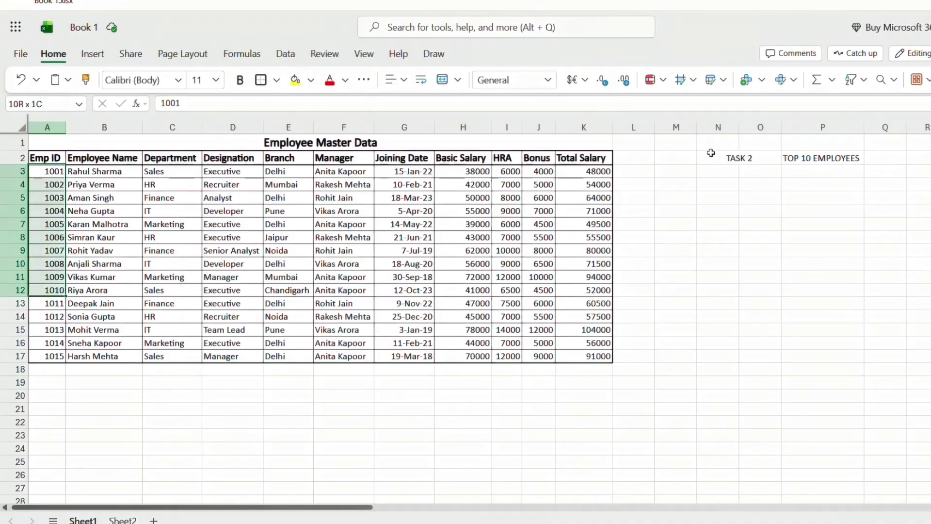
key(ctrl+shift+Right)
key(ctrl+c)
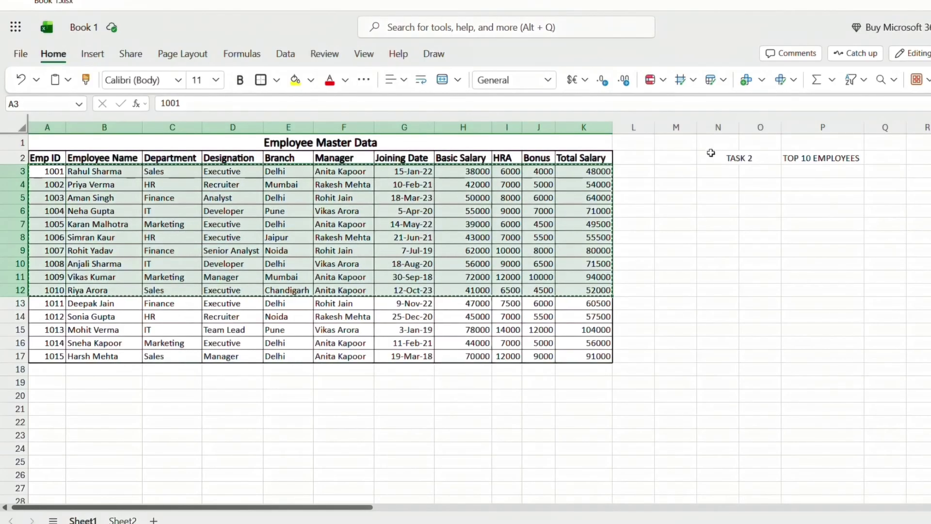
click(682, 180)
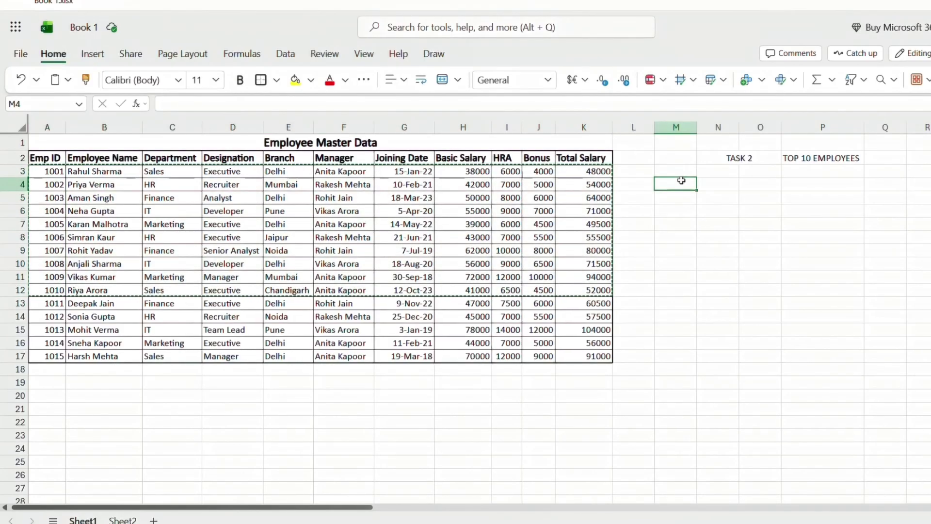
key(ctrl+v)
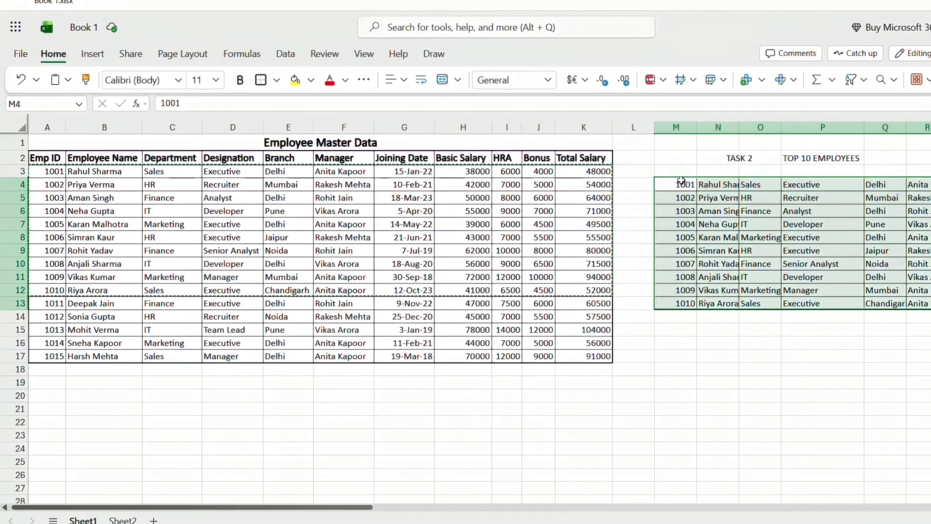
key(ctrl+z)
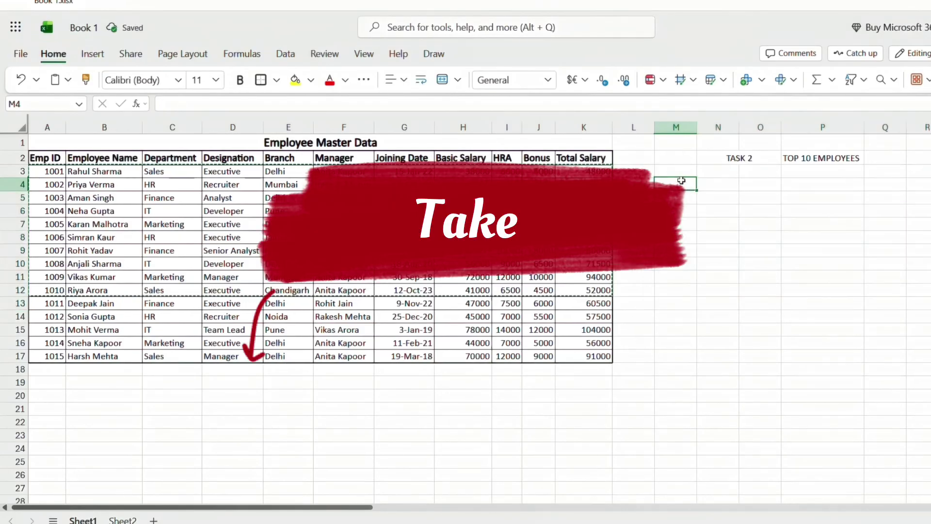
Enter =TAKE(A2:K17,11) in M4 to extract the header row and first ten employee records
text(=)
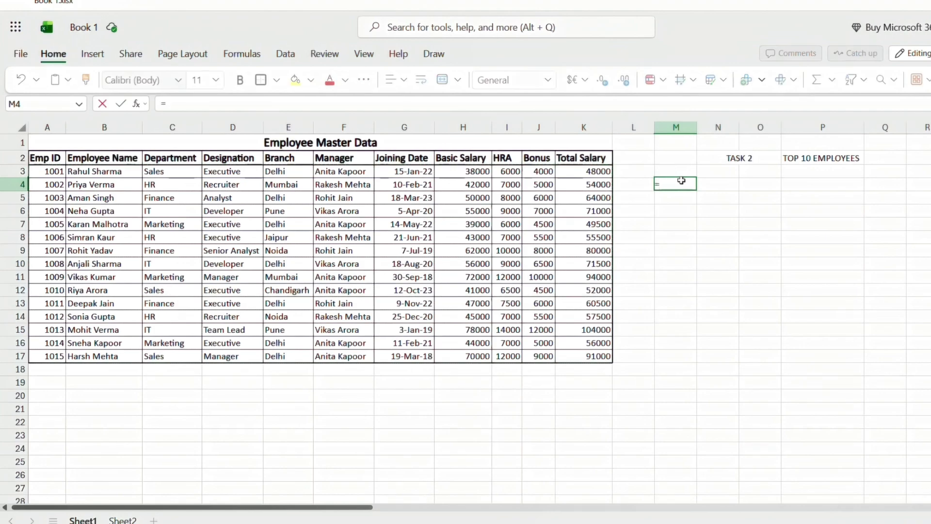
text(TAKE()
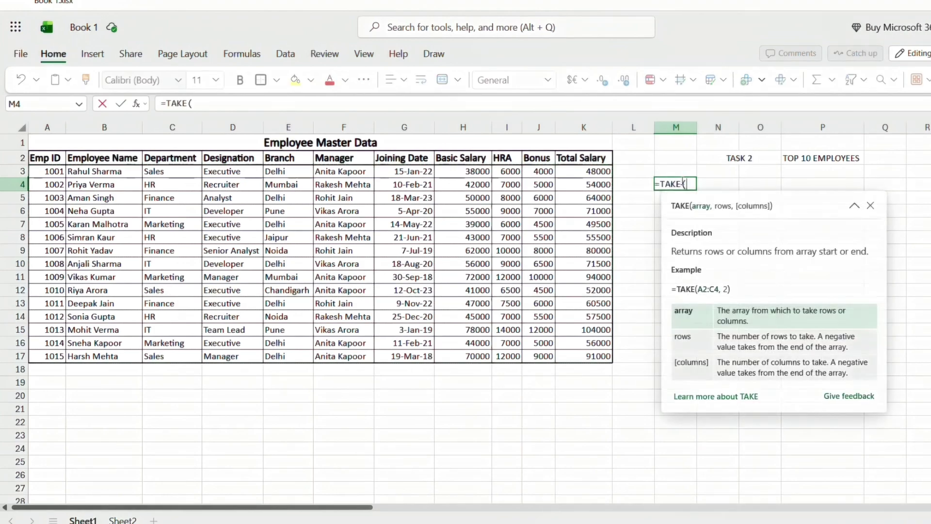
key(Left)
key(Left)
key(Left)
key(Left)
key(Left)
key(Left)
key(Left)
key(Left)
key(Left)
key(Left)
key(Left)
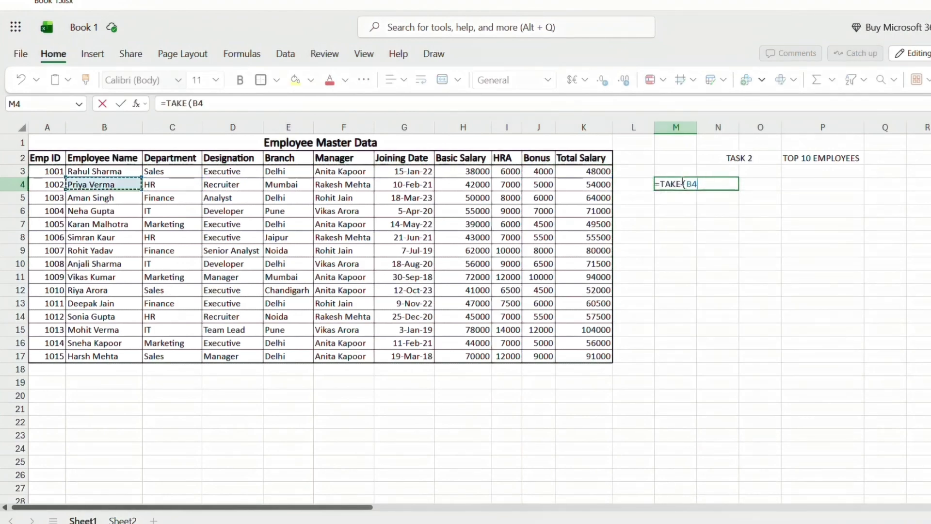
key(Up)
key(Up)
key(Left)
key(ctrl+shift+Right)
key(ctrl+shift+Down)
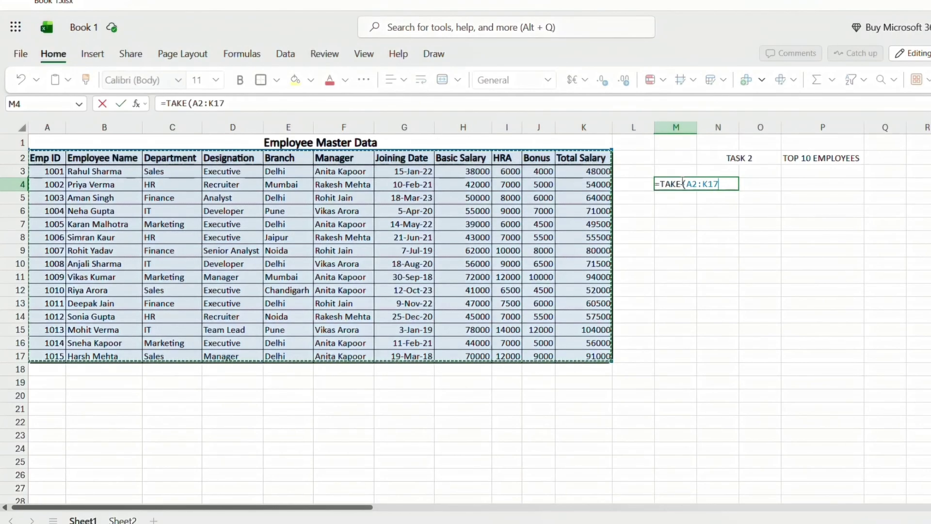
text(,11)
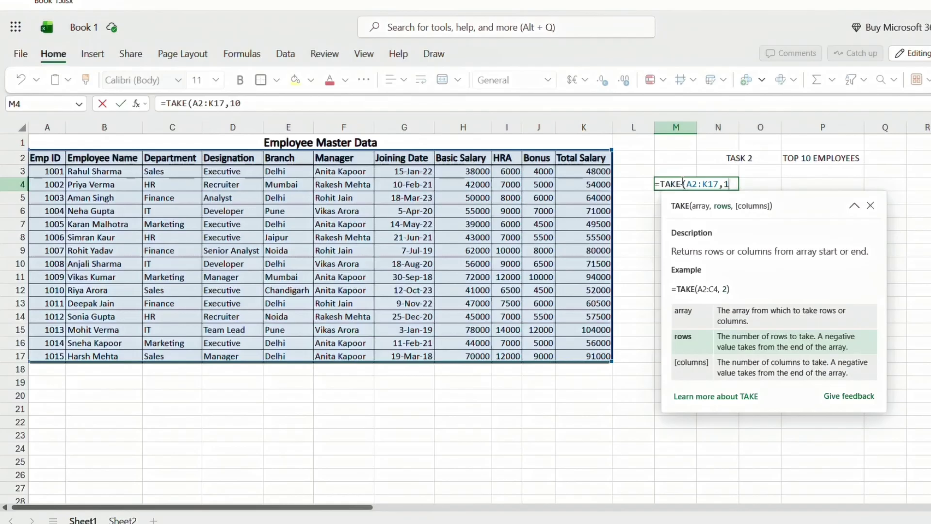
key(Return)
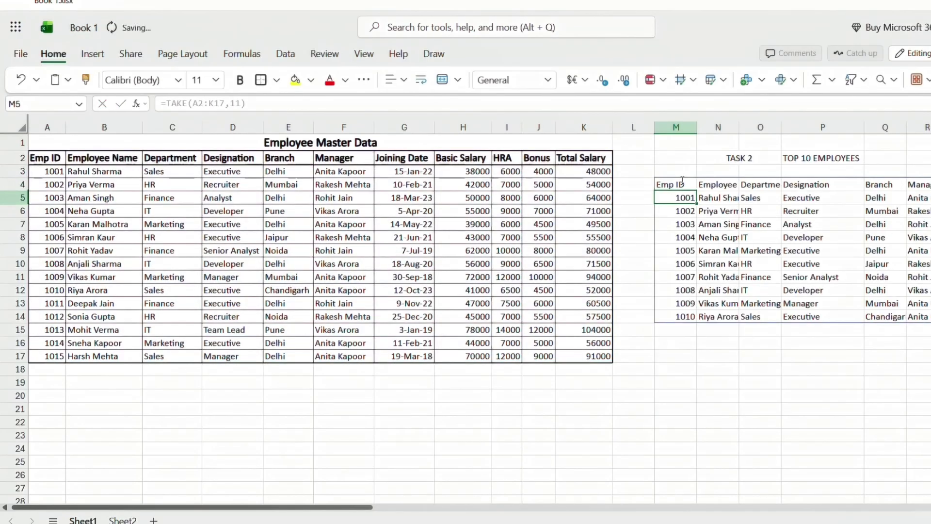
Examine the extracted table's rows down to the last employee and its columns across to Total Salary
key(Down)
key(Down)
key(Down)
key(Down)
key(Down)
key(Down)
key(Down)
key(Down)
key(Down)
key(Down)
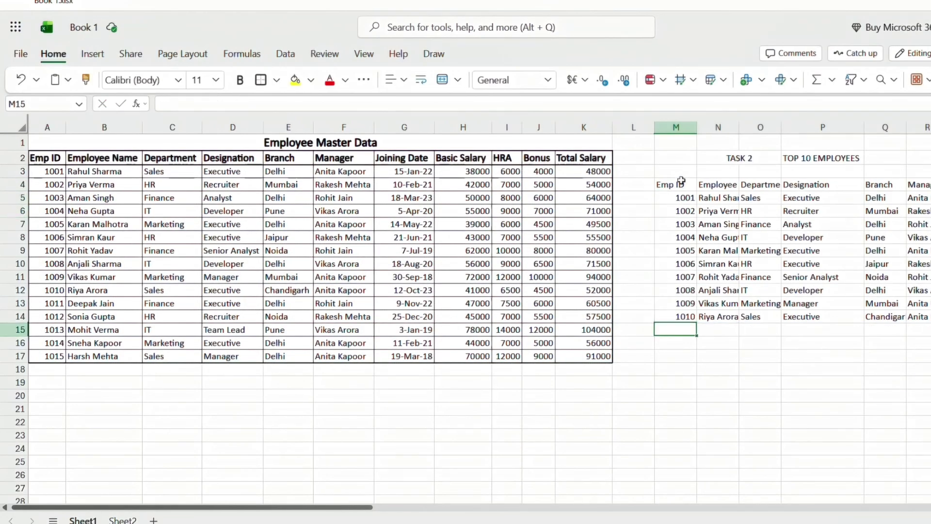
key(Up)
key(Up)
key(Up)
key(Up)
key(Up)
key(Up)
key(Up)
key(Up)
key(Up)
key(Up)
key(Up)
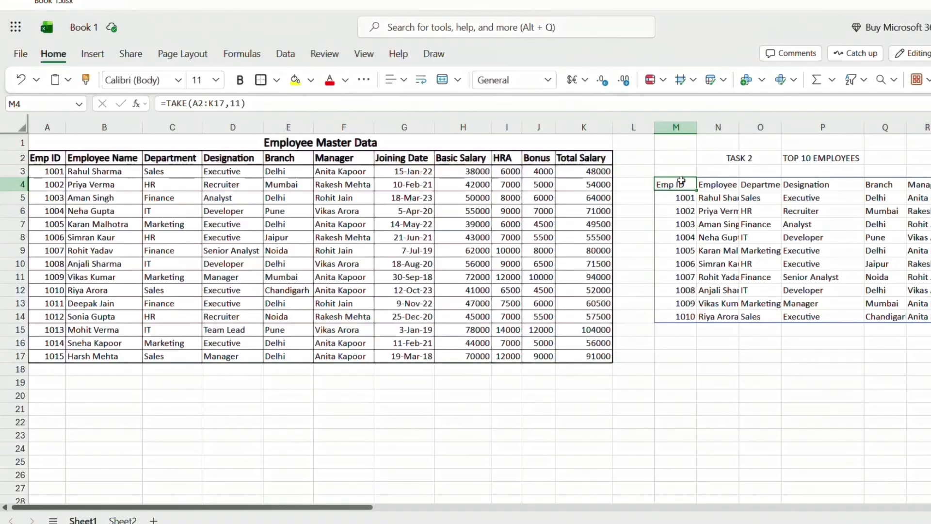
key(Right)
key(Right)
key(Right)
key(Right)
key(Right)
key(Right)
key(Right)
key(Right)
key(Right)
key(Right)
key(Right)
key(Right)
key(Right)
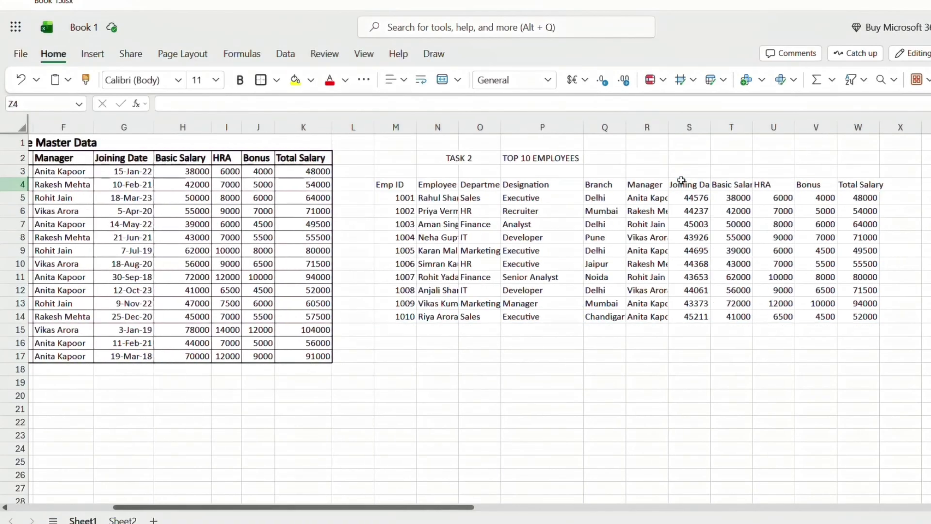
Bold the TASK 2 heading in the merged cell N2:O2
key(Left)
key(Left)
key(Left)
key(Left)
key(Left)
key(Left)
key(Left)
key(Left)
key(Left)
key(Left)
key(Left)
key(Left)
key(Up)
key(Up)
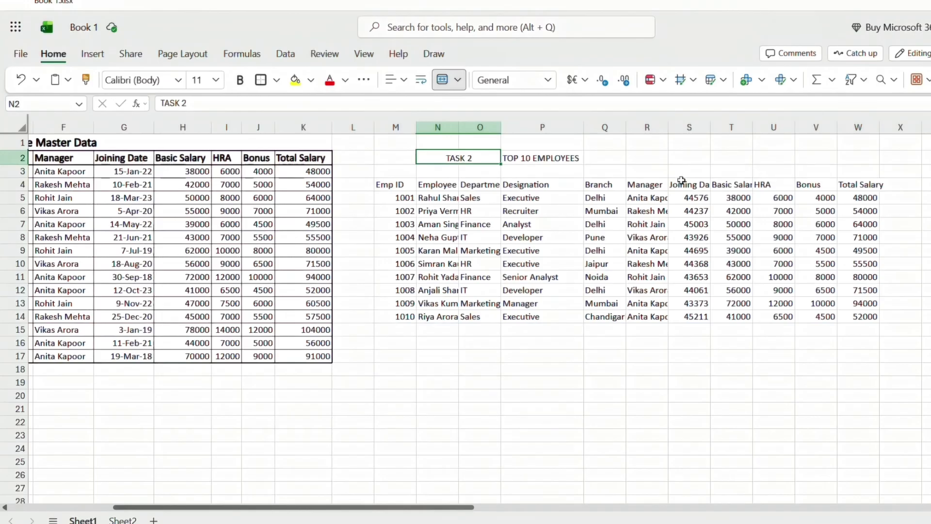
key(ctrl+b)
Autofit the column widths of the extracted table M4:W14
key(Down)
key(Down)
key(Left)
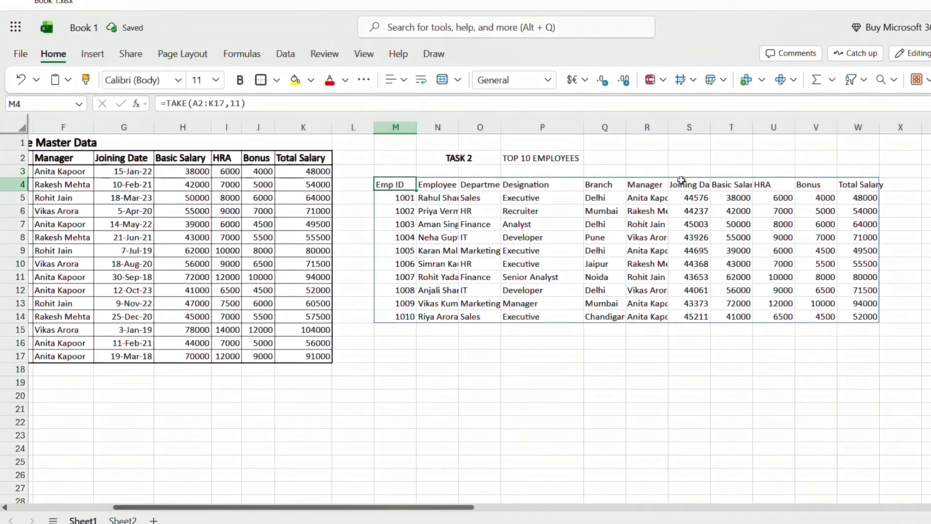
key(ctrl+a)
key(alt+h)
key(o)
key(i)
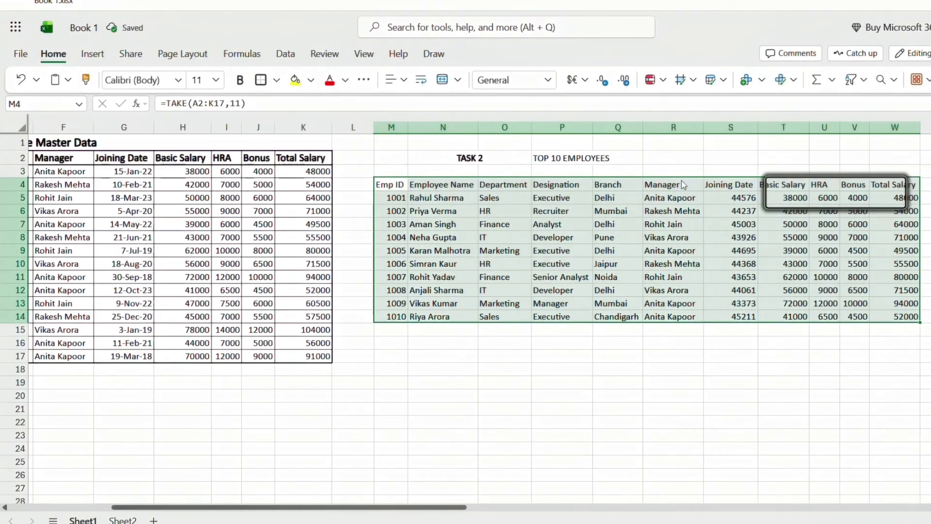
key(Up)
key(Down)
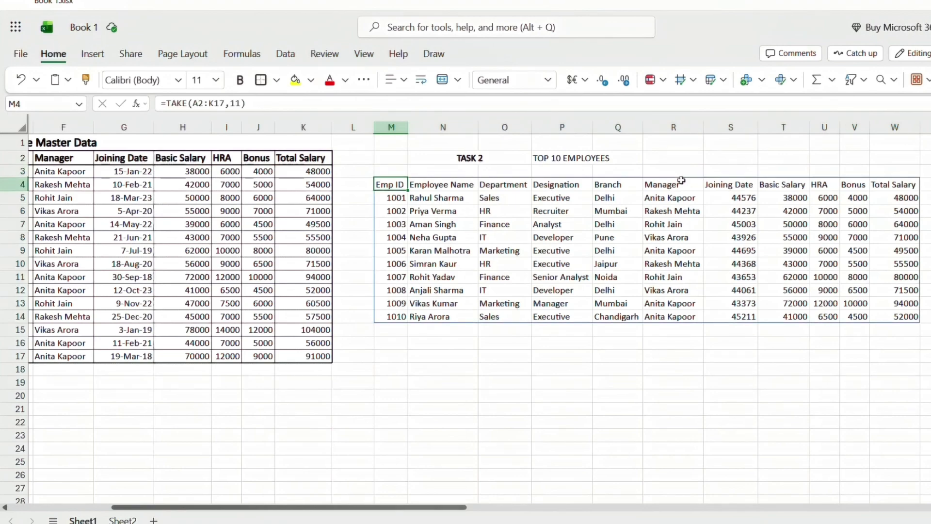
Bold the extracted table's header row, M4:W4
key(ctrl+shift+Right)
key(ctrl+b)
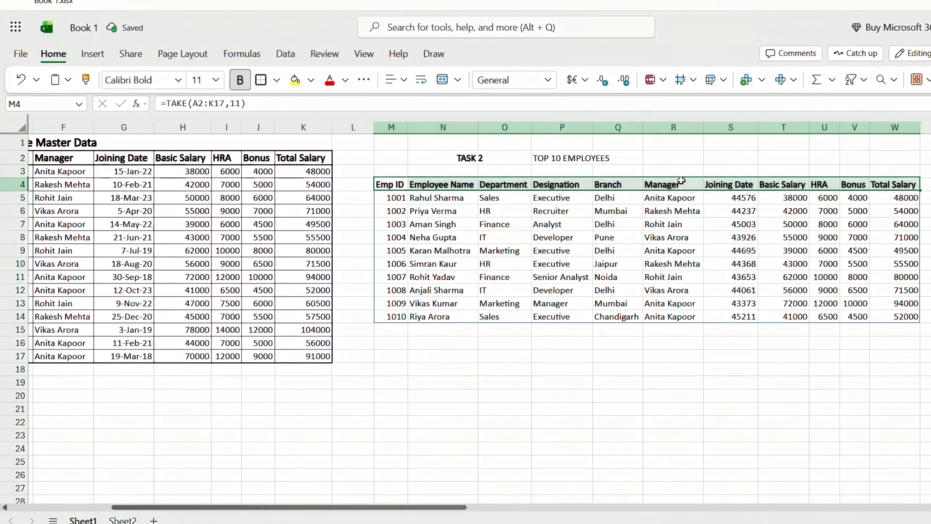
key(Up)
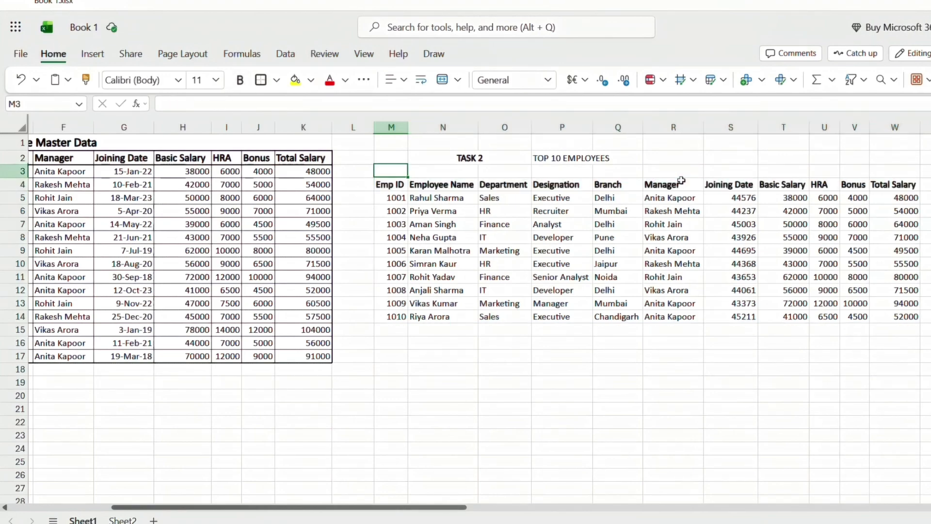
key(Down)
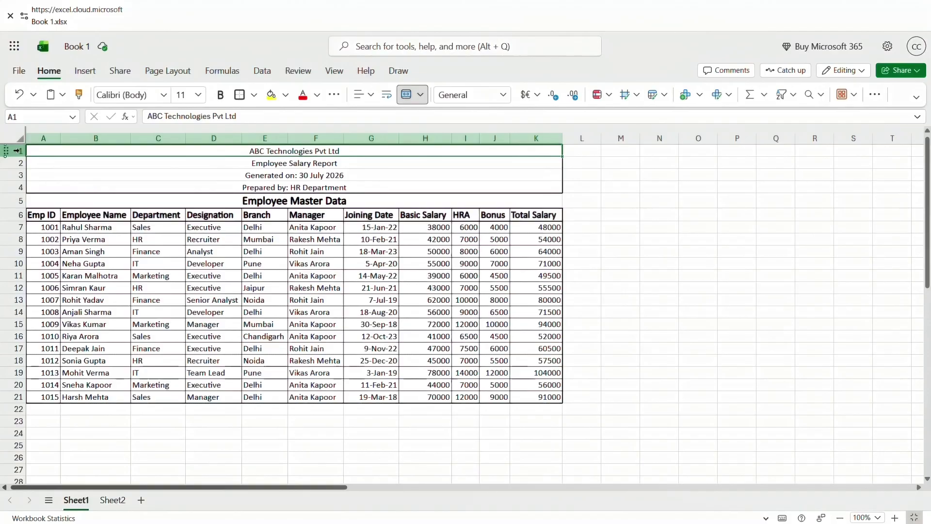
Delete rows 1 to 4 above the Employee Master Data title in Sheet1
click(19, 151)
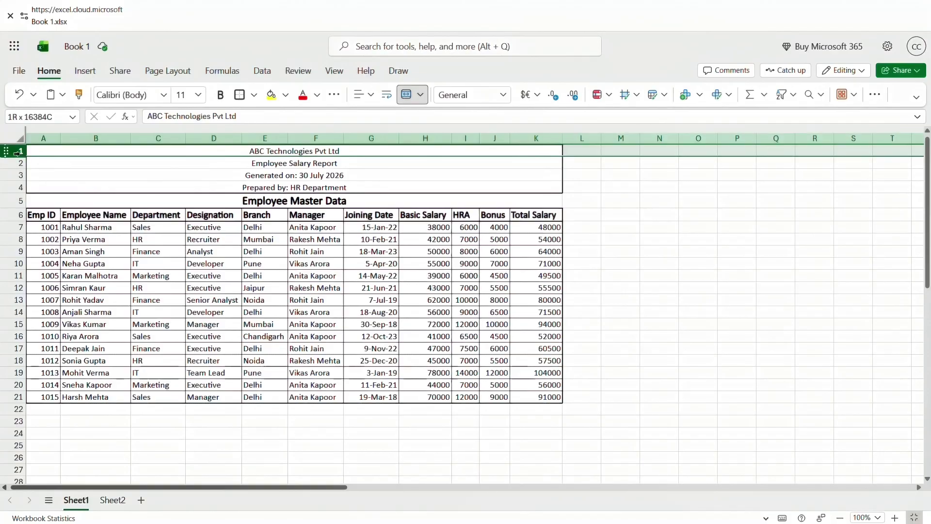
key(shift+Down)
key(shift+Down)
key(shift+Down)
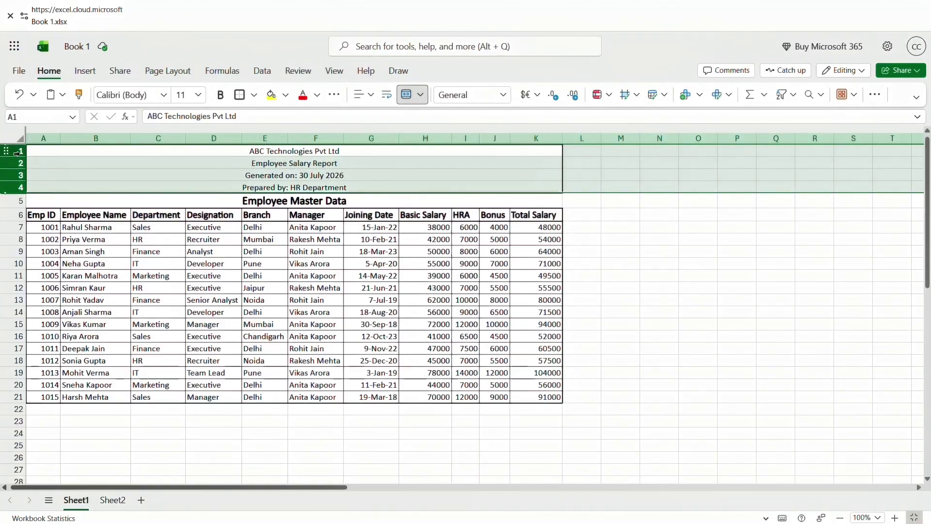
key(alt+h)
key(0)
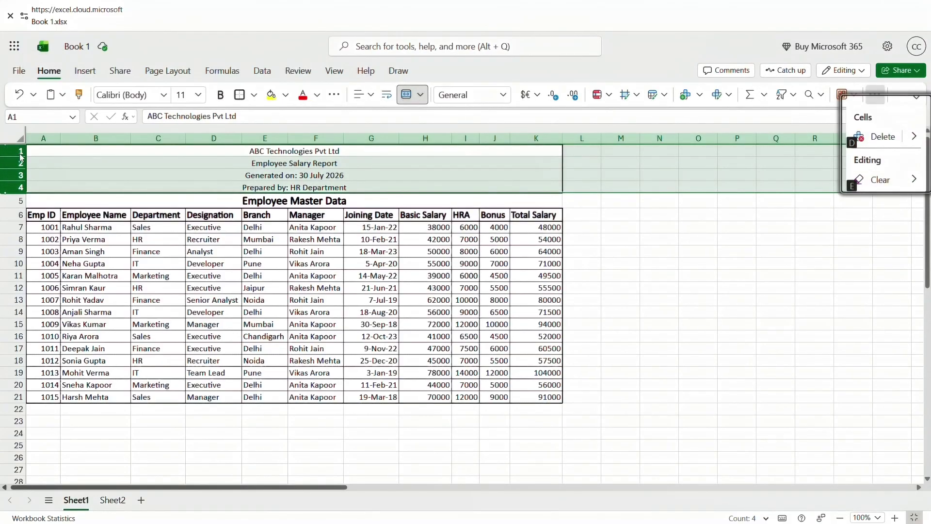
key(d)
key(r)
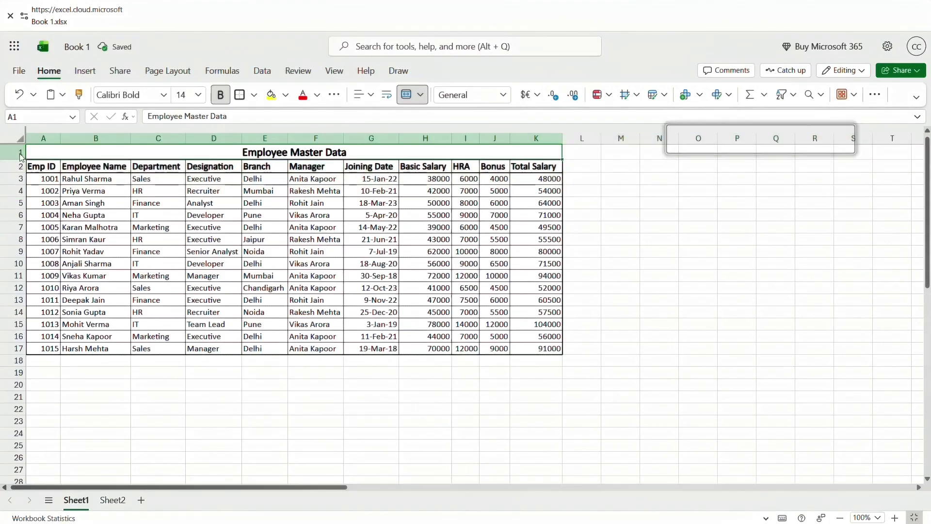
Undo the deletion of the four report heading rows in Sheet1
key(ctrl+z)
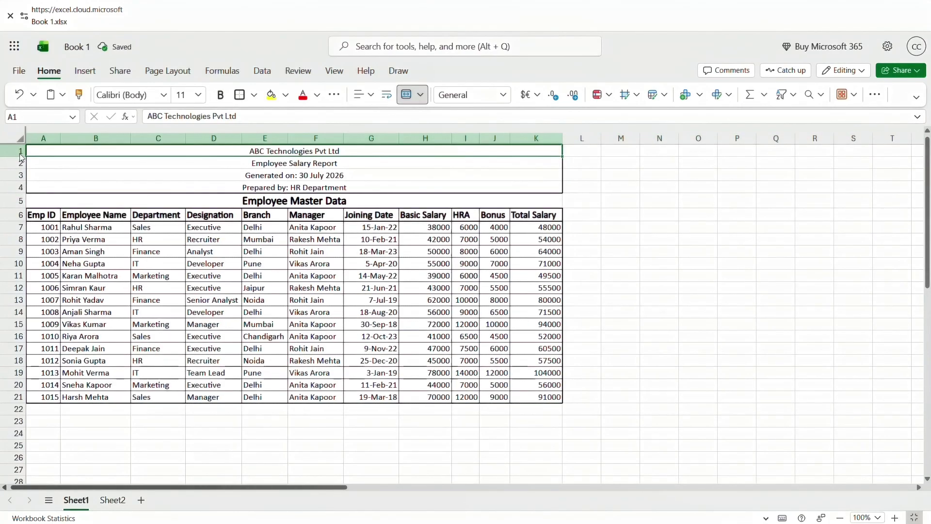
key(Right)
key(Right)
key(Right)
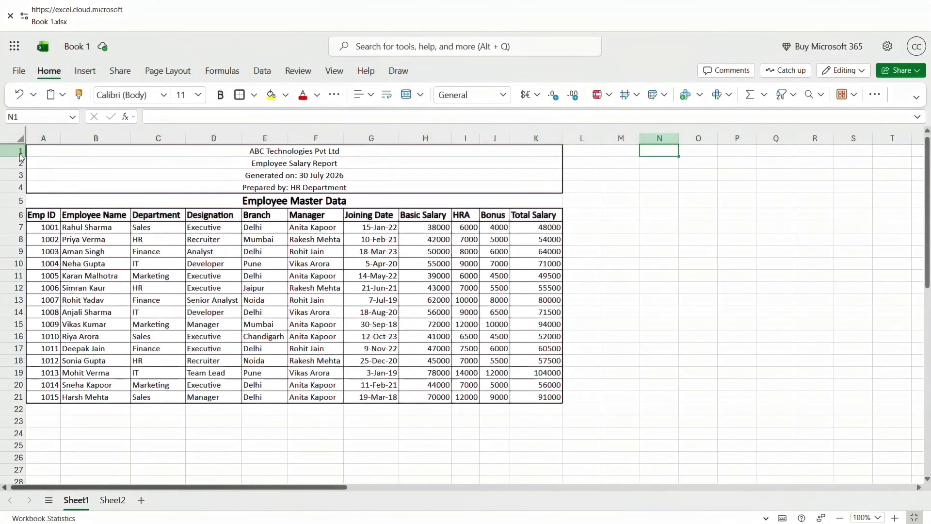
text(=DROP)
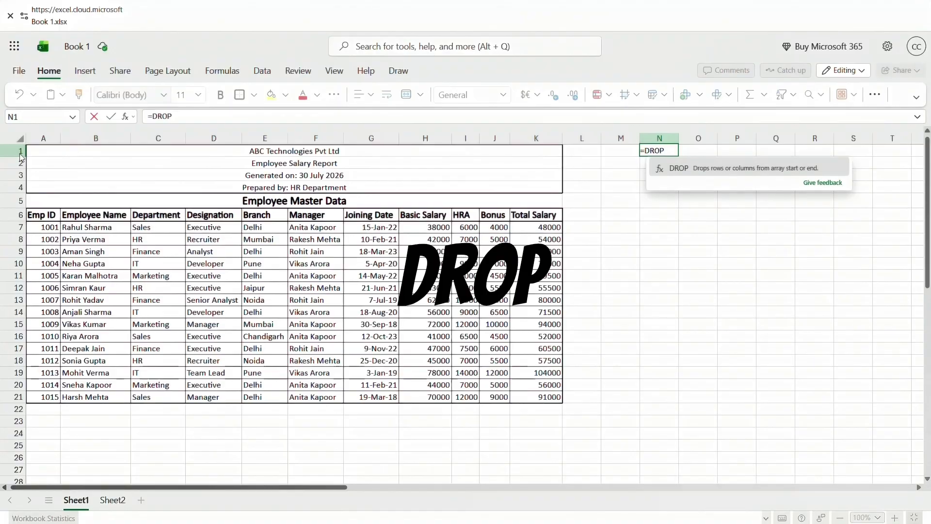
text(()
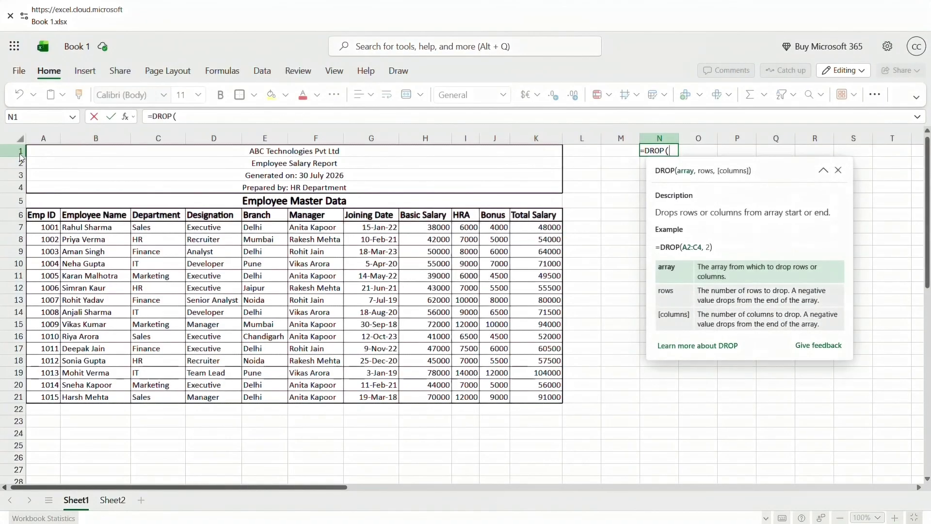
key(BackSpace)
key(BackSpace)
key(BackSpace)
key(BackSpace)
key(BackSpace)
key(BackSpace)
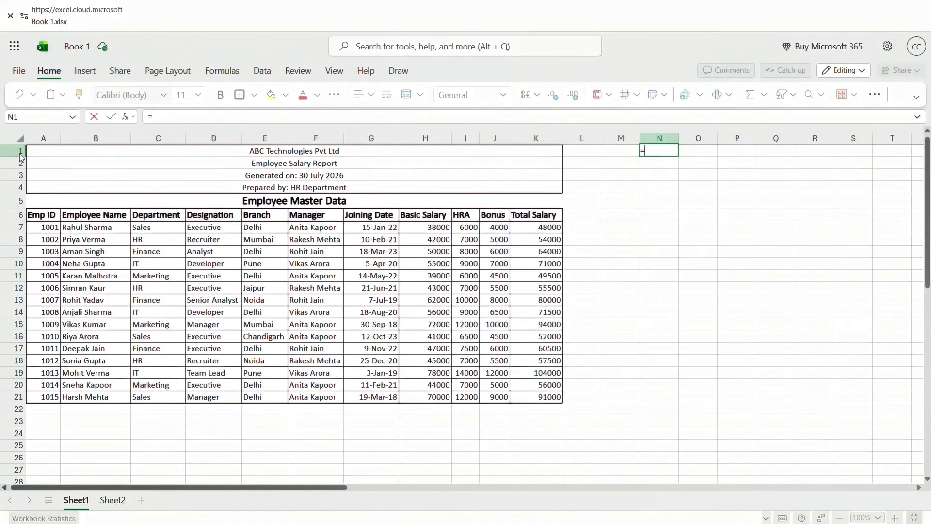
Enter =DROP(Sheet1!A1:K21,5) in cell A1 of Sheet2 to leave out the first five rows of the report
click(112, 500)
text(=DROP)
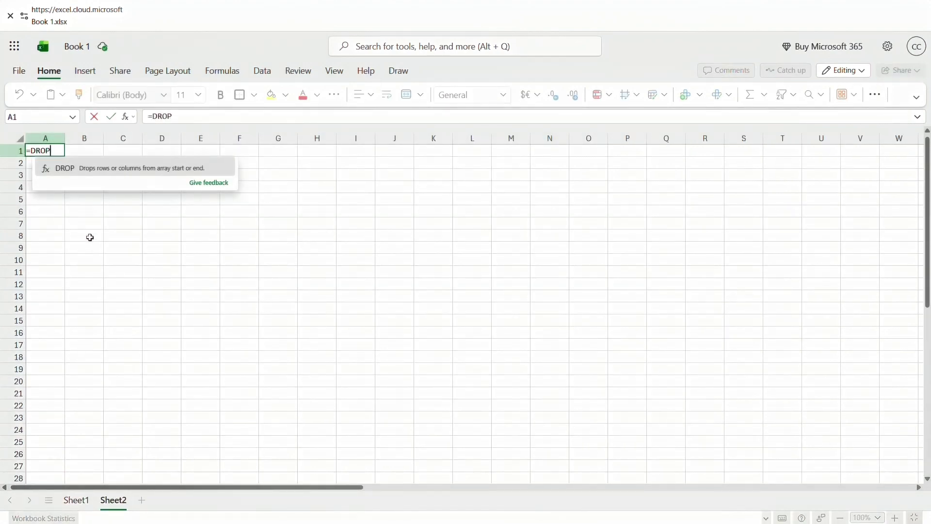
text(()
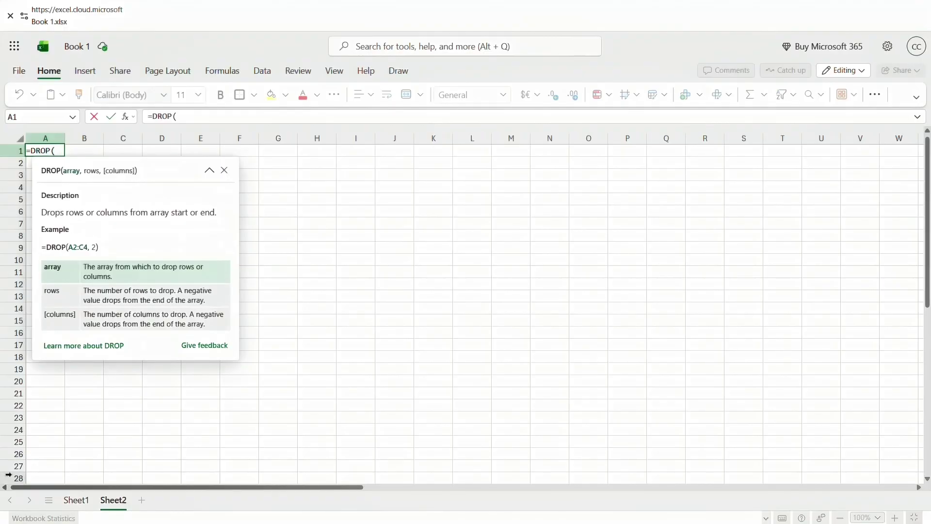
click(76, 500)
click(71, 151)
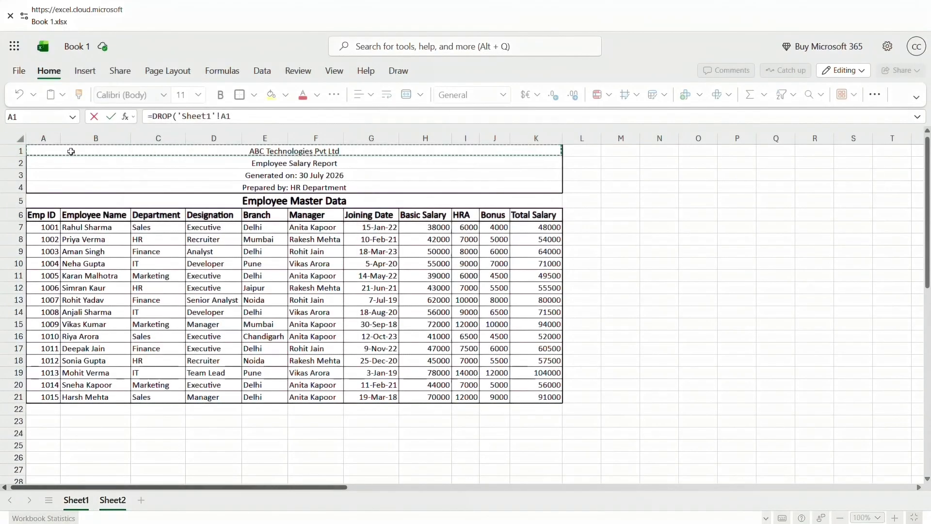
key(ctrl+shift+Down)
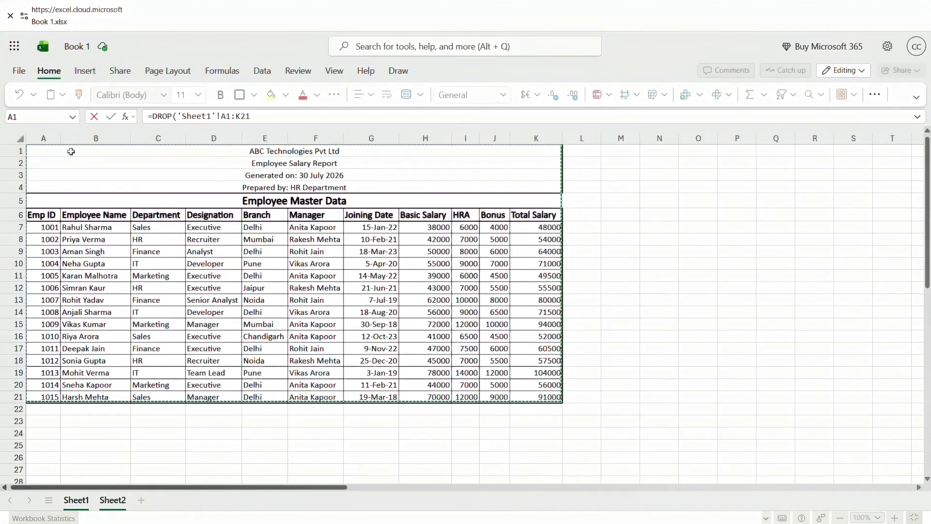
text(,5)
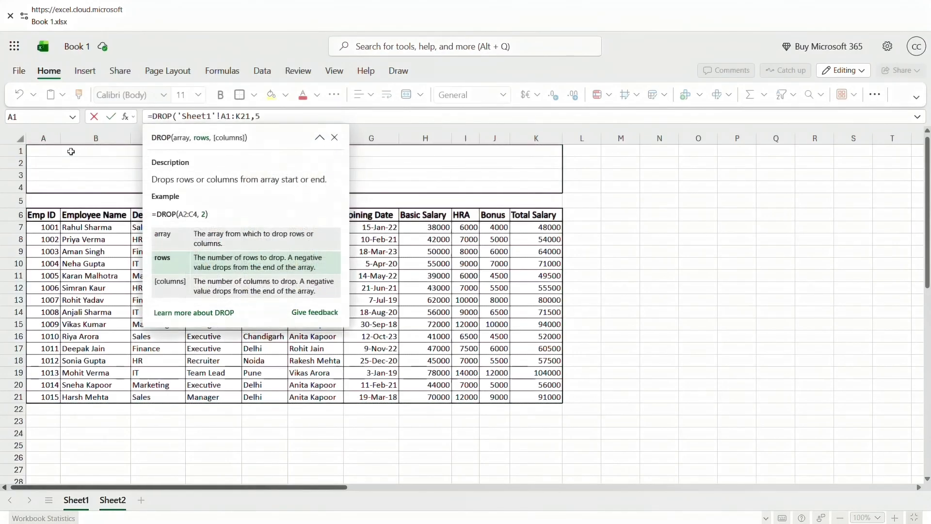
key(Return)
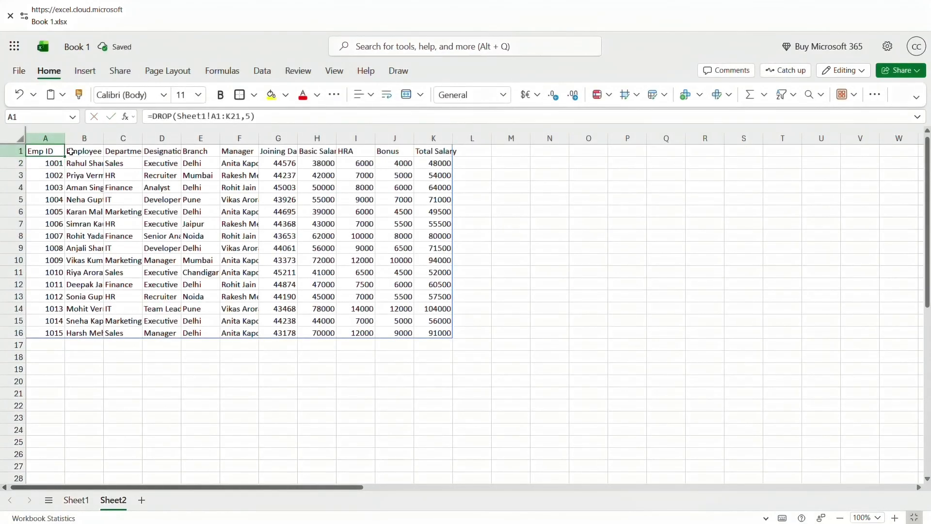
Autofit the column widths of the extracted data A1:K16 in Sheet2
key(ctrl+a)
key(alt+h)
key(o)
key(i)
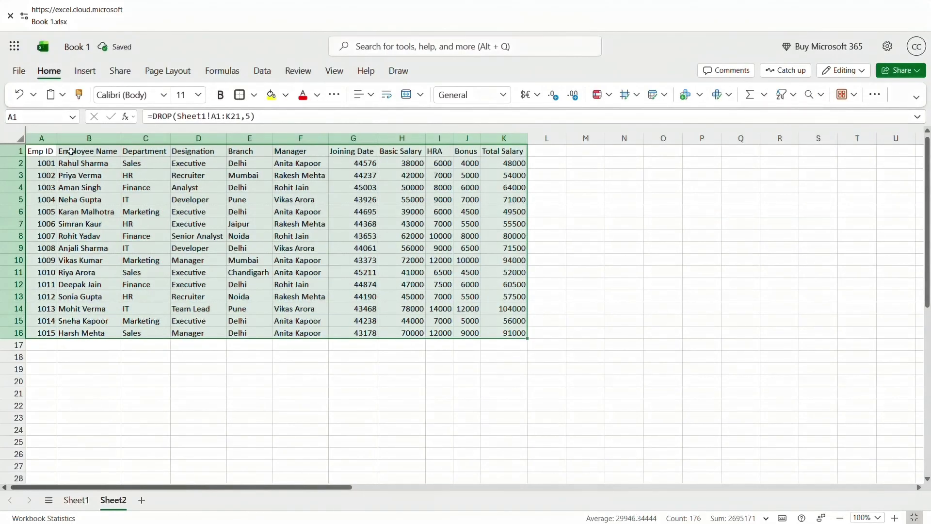
Examine the extracted employee rows in Sheet2 and the formula behind them
key(Down)
key(Down)
key(Down)
key(Down)
key(Down)
key(Down)
key(Down)
key(Down)
key(Down)
key(Down)
key(Down)
key(Down)
key(Down)
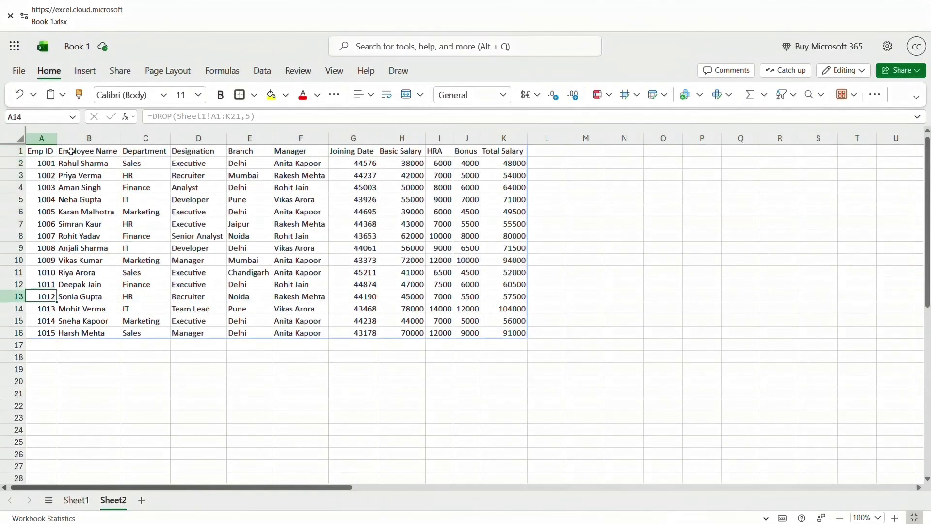
key(Up)
key(Up)
key(Up)
key(Up)
key(Up)
key(Up)
key(Up)
key(Up)
key(Up)
key(Up)
key(Up)
key(Up)
key(Up)
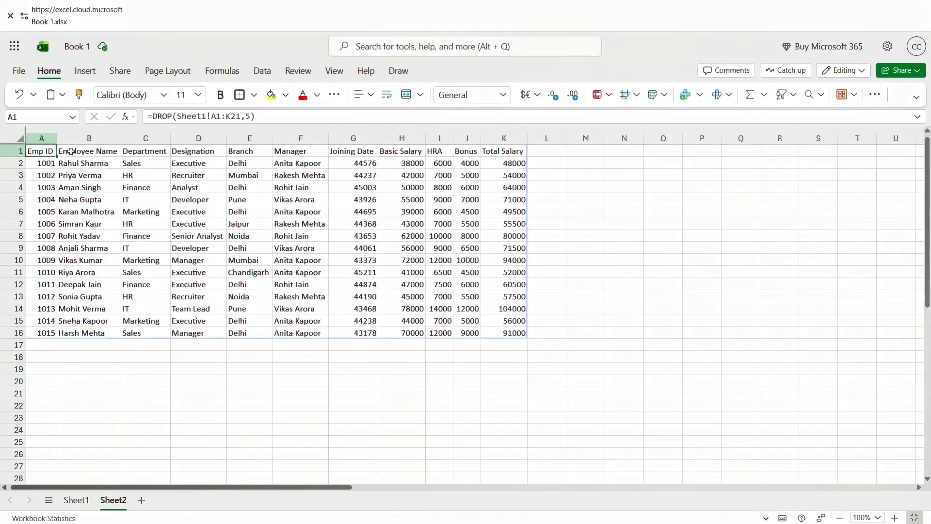
Copy A1:K16 in Sheet2 and paste it over itself as values to replace the DROP formula
key(ctrl+a)
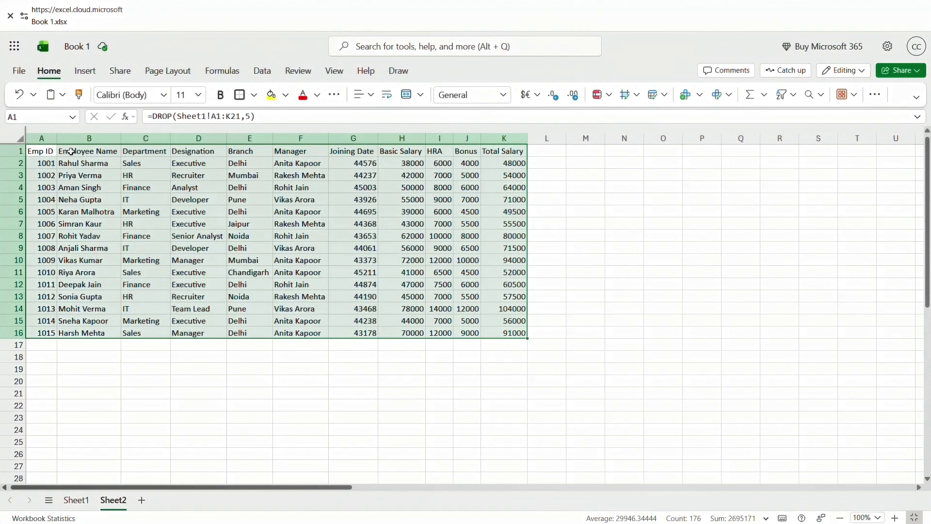
key(ctrl+c)
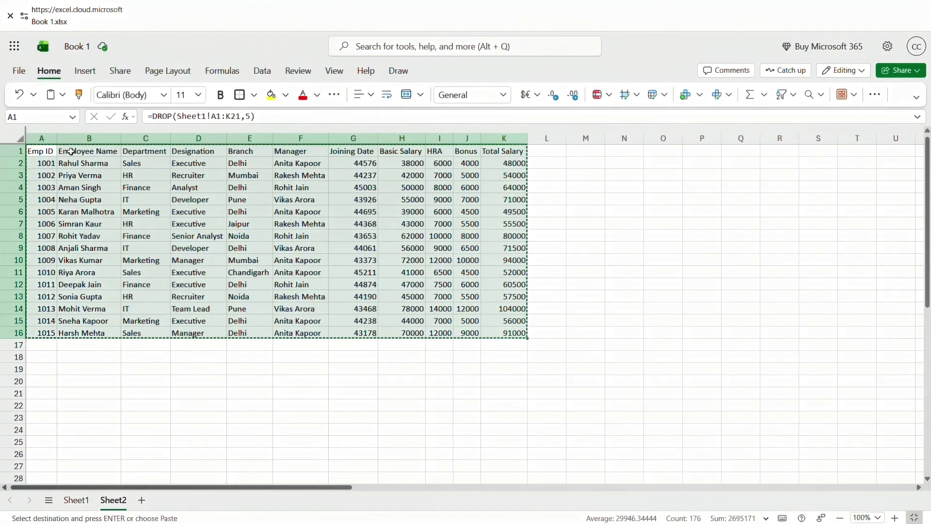
key(ctrl+v)
Check the contents of the pasted cells in Sheet2, across row 2 and in column A, for remaining formulas
key(Down)
key(Right)
key(Right)
key(Right)
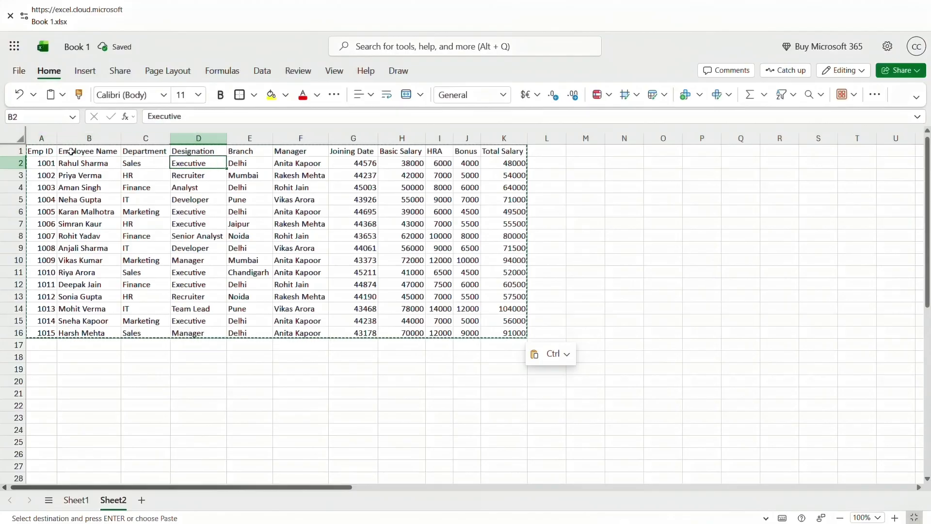
key(Right)
key(Right)
key(Right)
key(Right)
key(Right)
key(Right)
key(Right)
key(Right)
key(Right)
key(Right)
key(Left)
key(Left)
key(Left)
key(Left)
key(Left)
key(Left)
key(Left)
key(Left)
key(Left)
key(Left)
key(Left)
key(Left)
key(Left)
key(Down)
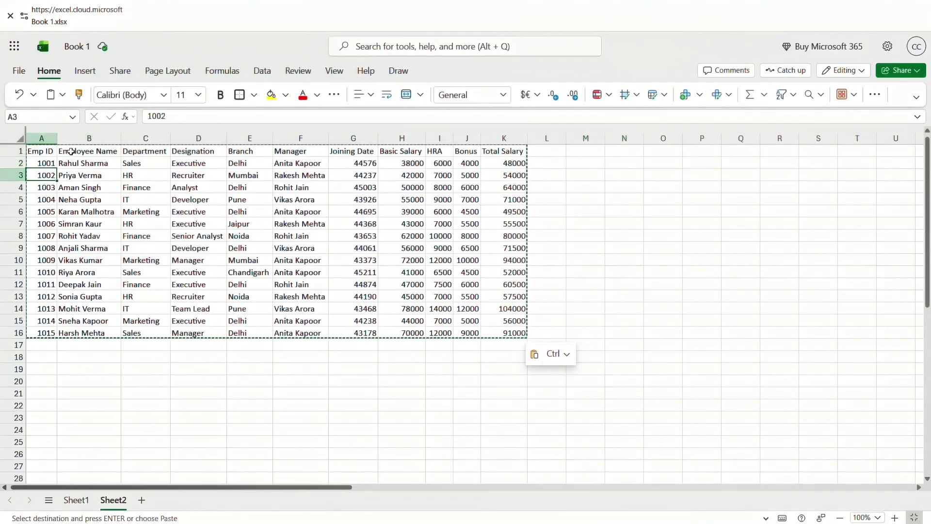
key(Up)
key(Up)
key(F2)
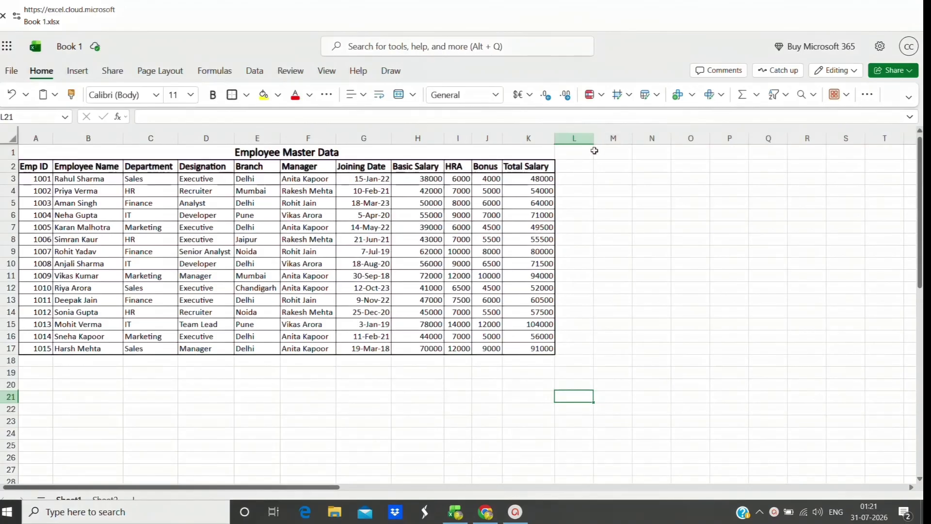
Merge cells L1:M1 in Sheet1 and enter the bold heading "task 4" there
click(585, 156)
key(shift+Right)
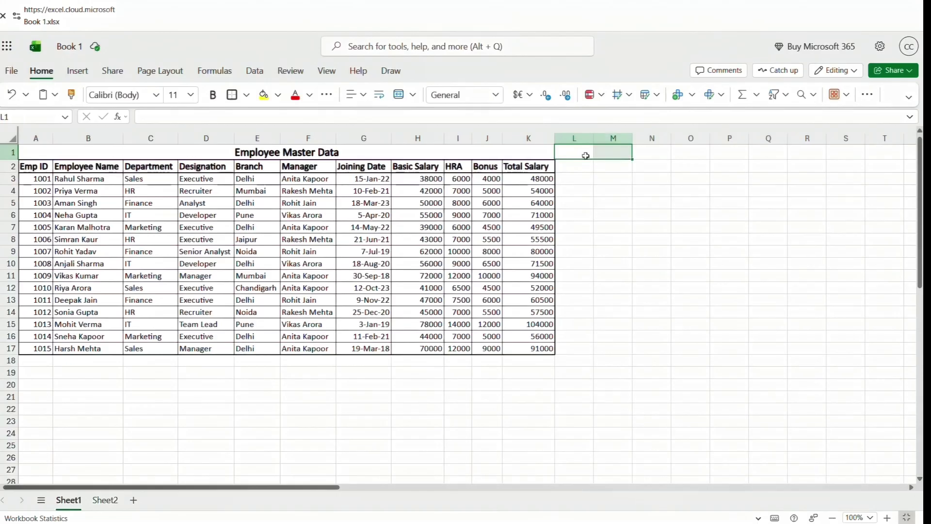
key(alt+h)
text(mtask 4)
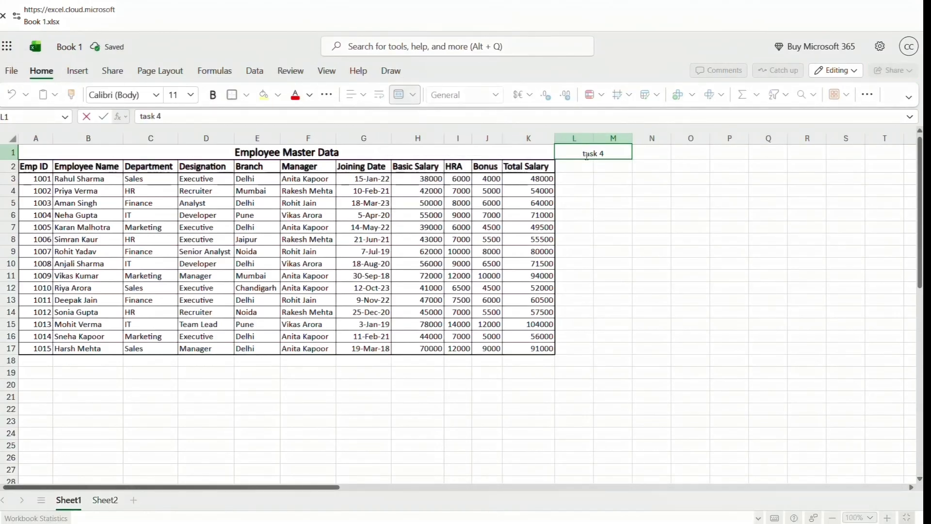
key(ctrl+Return)
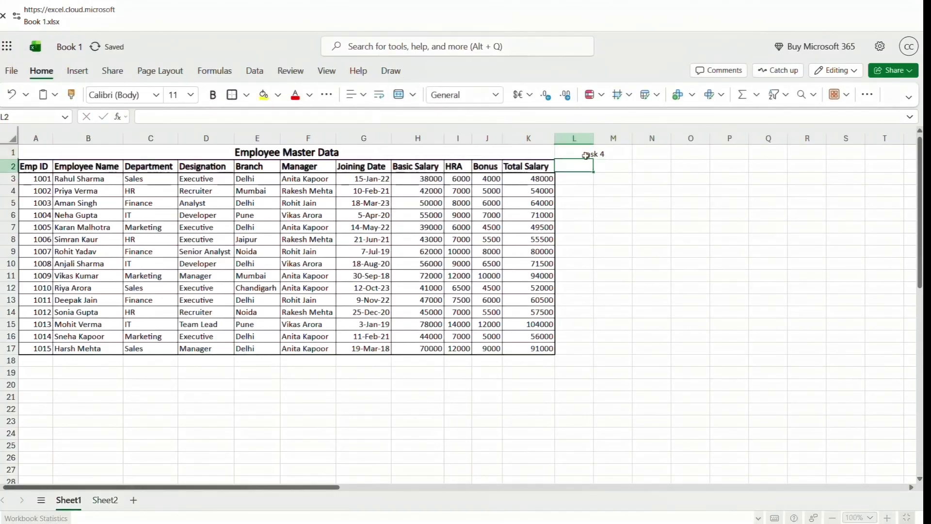
key(ctrl+b)
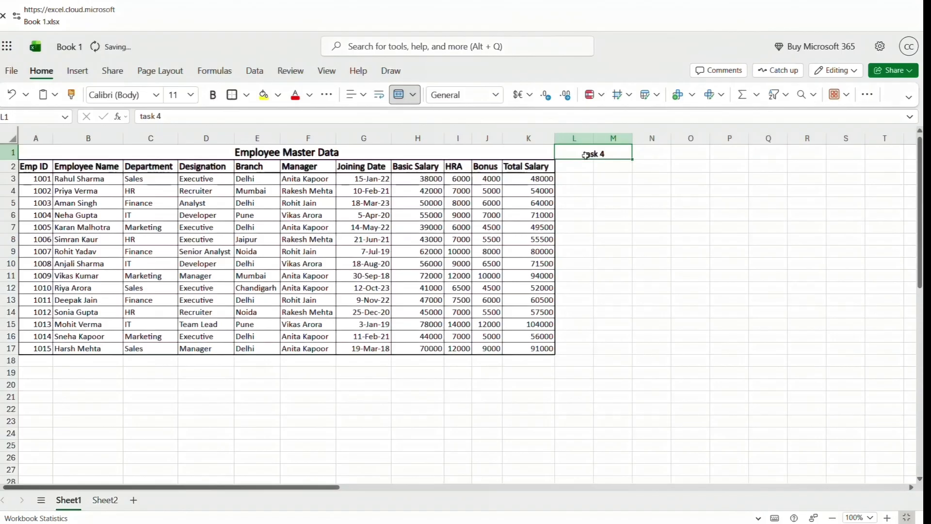
key(Return)
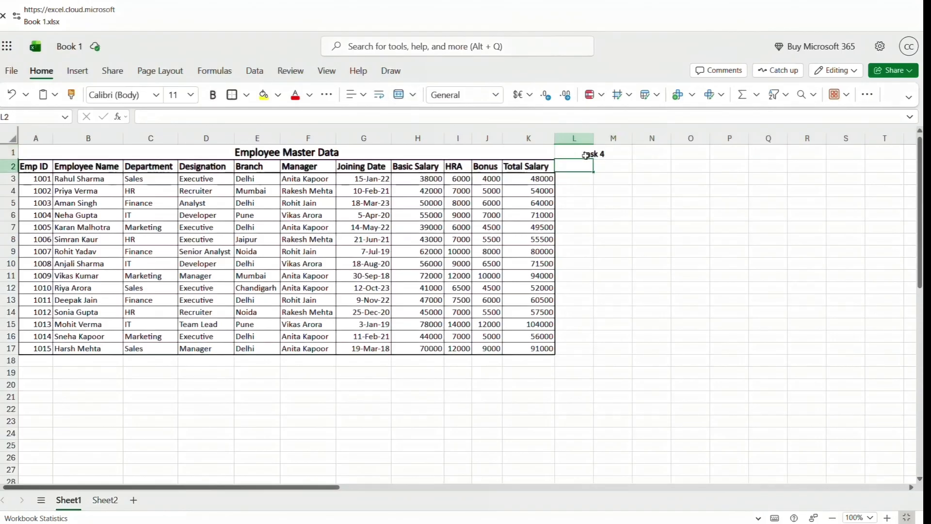
text(annual)
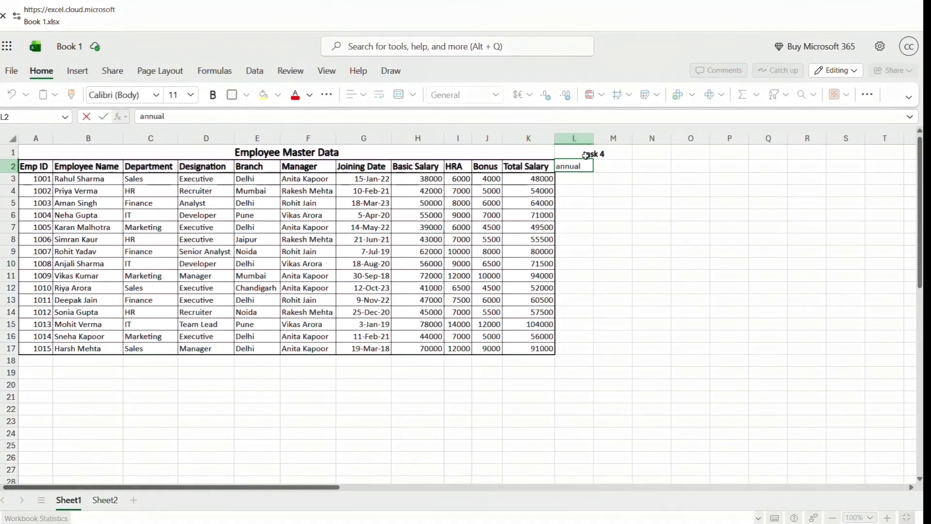
key(Return)
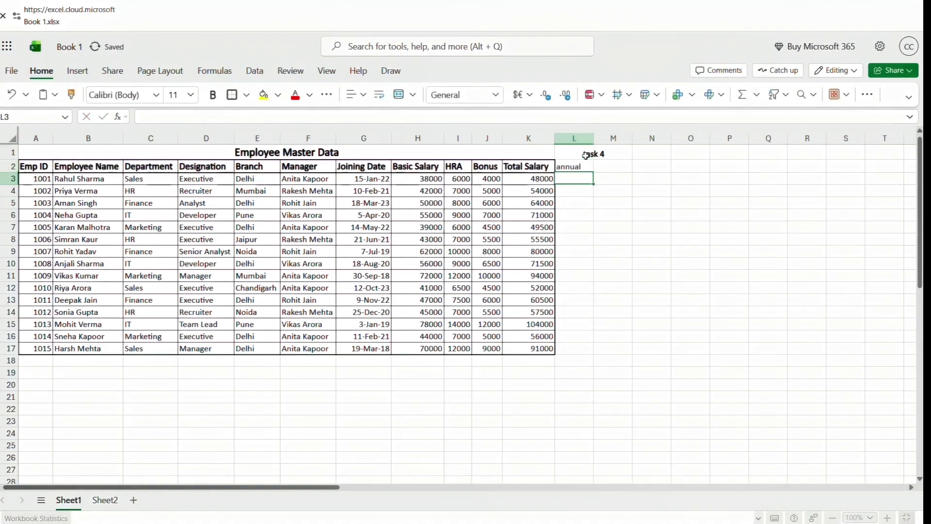
key(Up)
key(Delete)
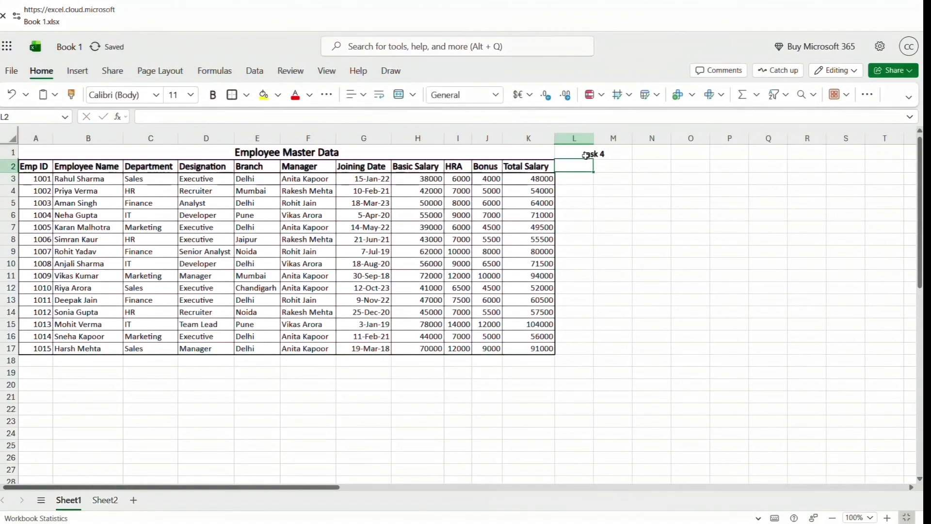
Convert the employee data range A2:K17 in Sheet1 into a table with row 2 as its headers
key(Left)
key(ctrl+a)
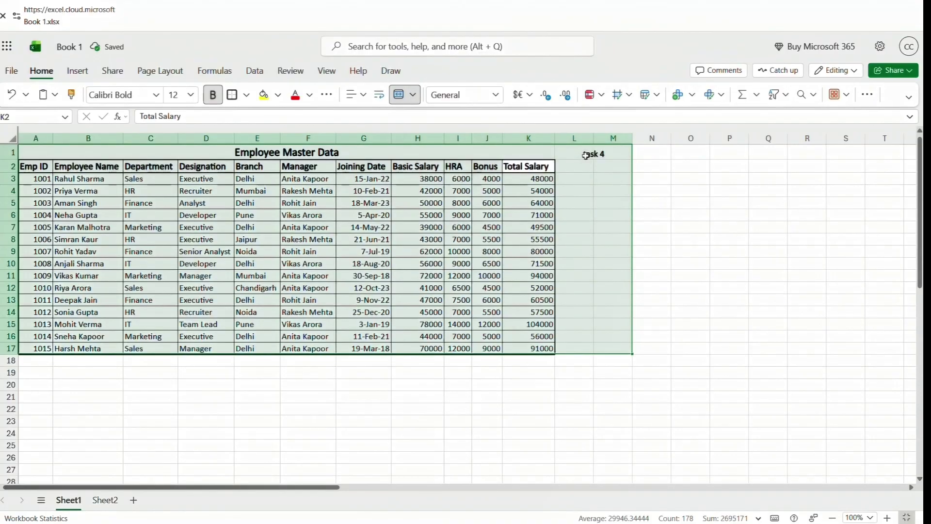
key(Left)
key(Left)
key(Left)
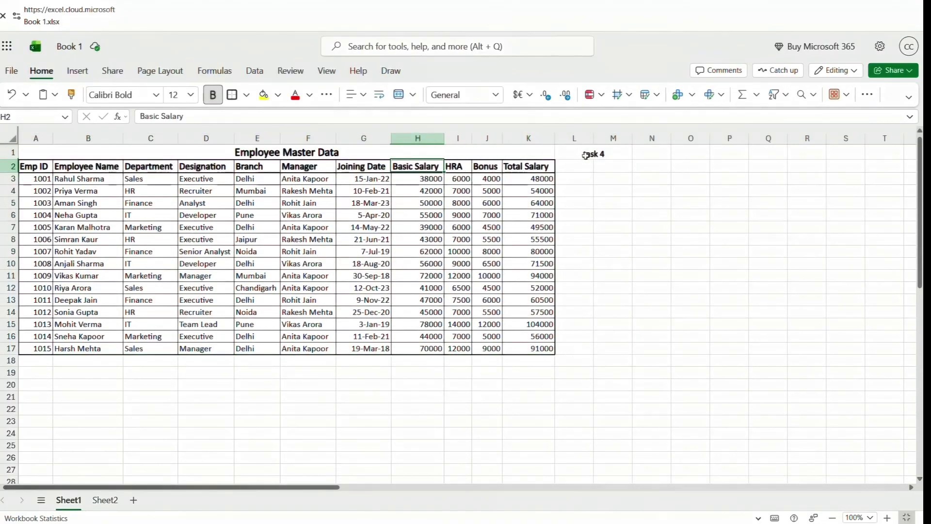
key(Left)
key(Up)
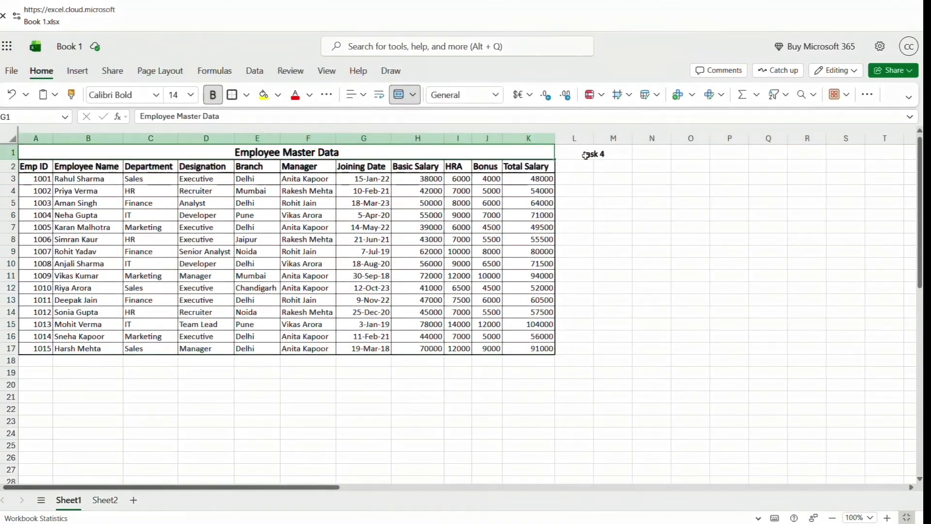
key(Down)
key(Left)
key(Home)
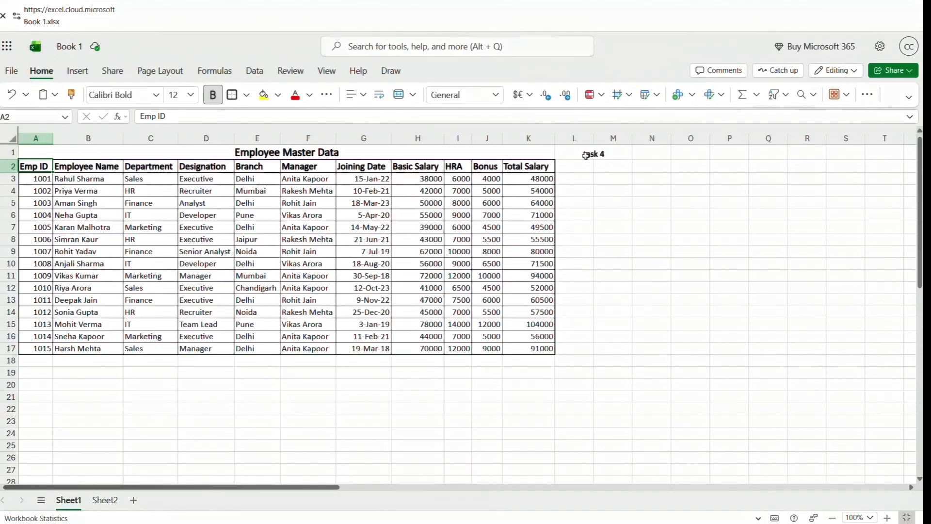
key(shift+Right)
key(shift+Right)
key(shift+Right)
key(shift+Right)
key(shift+Right)
key(shift+Right)
key(ctrl+shift+Right)
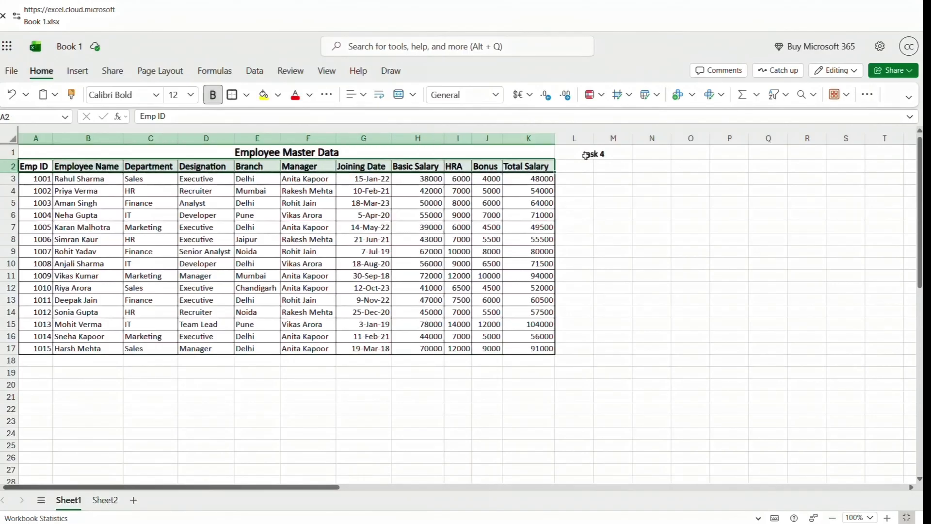
key(ctrl+shift+Down)
key(ctrl+l)
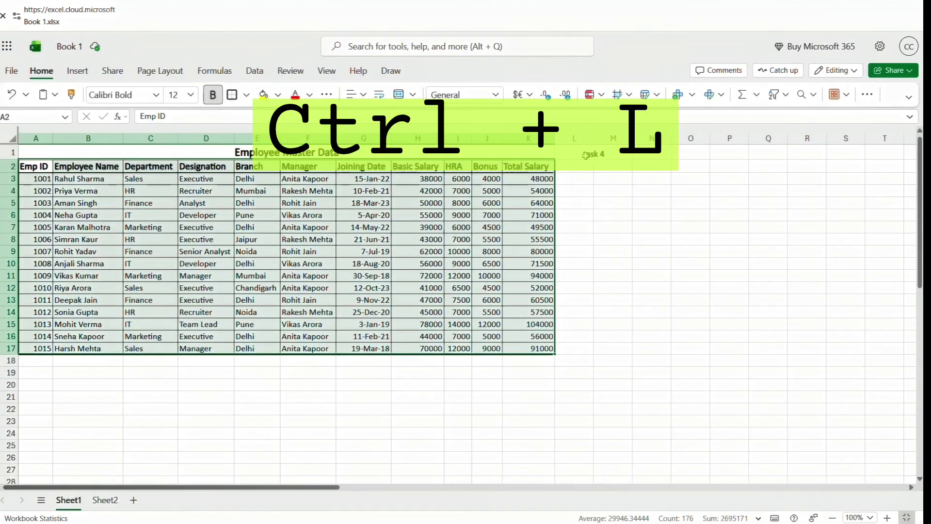
key(Return)
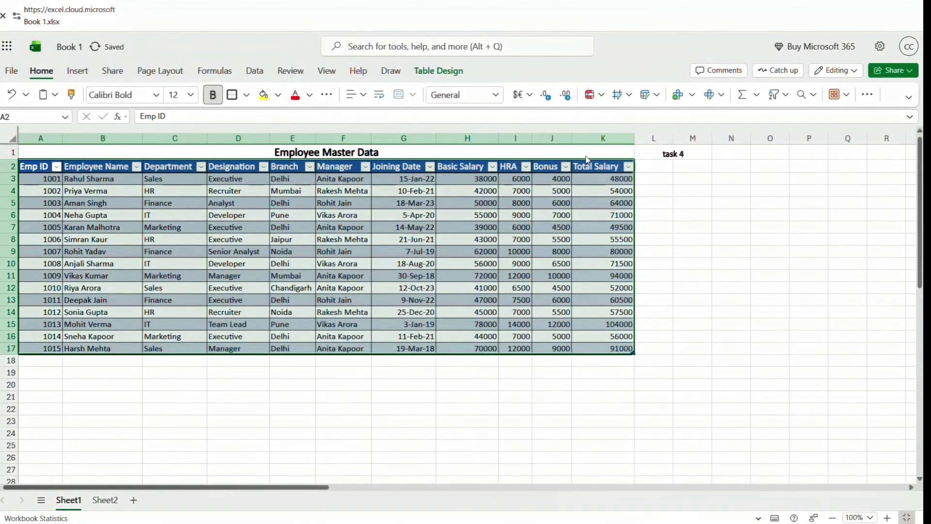
Add an "Annual Salary" column to the table with its heading in L2 and autofit the column width
key(ctrl+Right)
key(Right)
text(A)
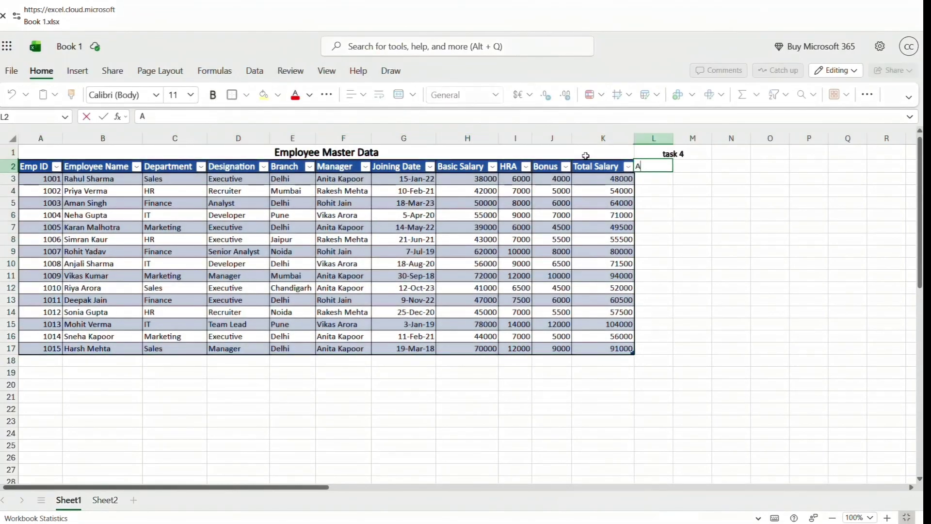
text(nnual Salary)
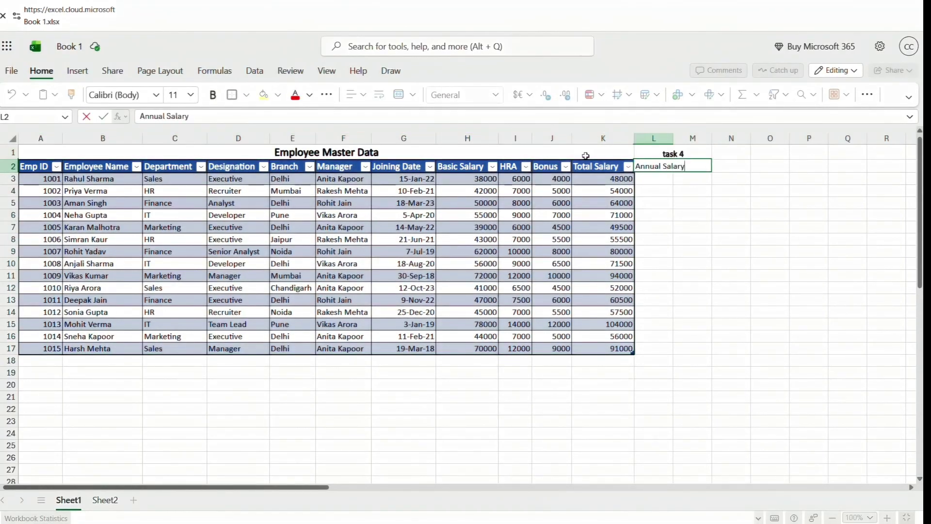
key(ctrl+Return)
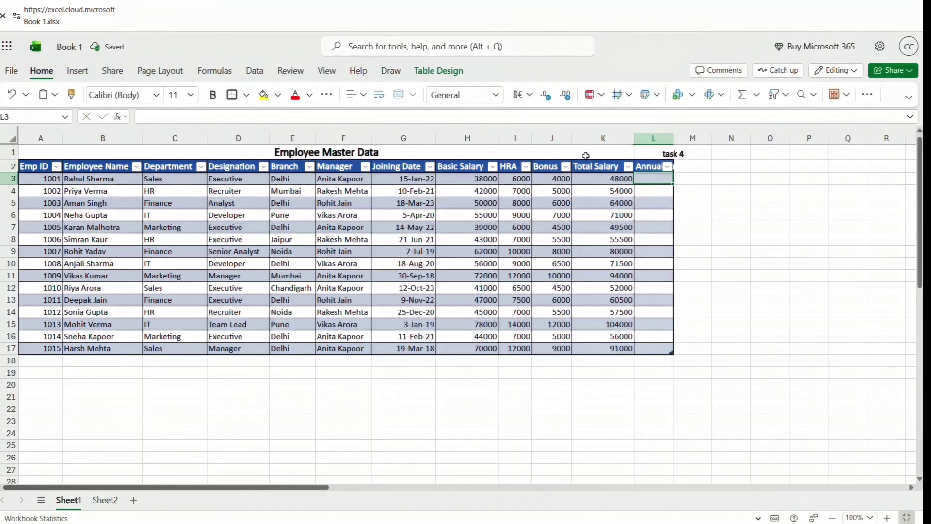
key(alt+h)
key(o)
key(i)
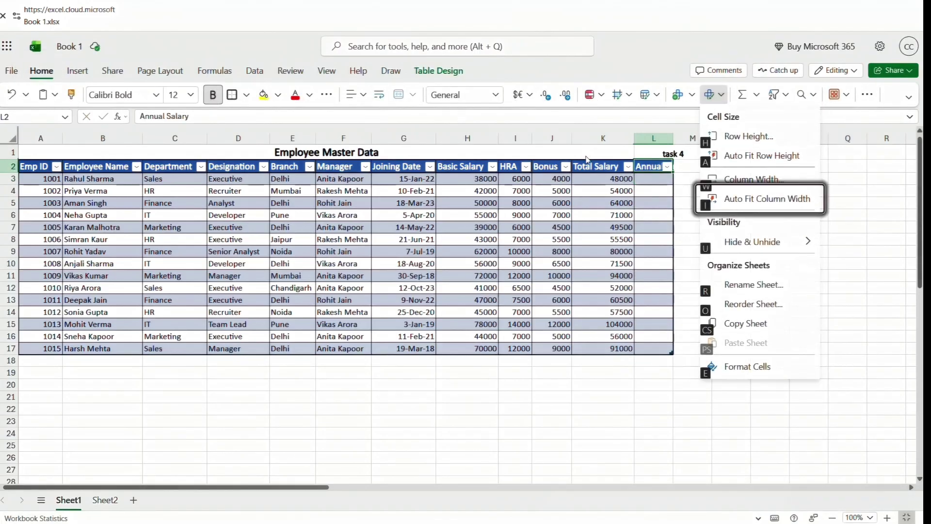
Start a LET formula in L3 that defines monthlysalary as the row's Basic Salary plus HRA from the table
key(Down)
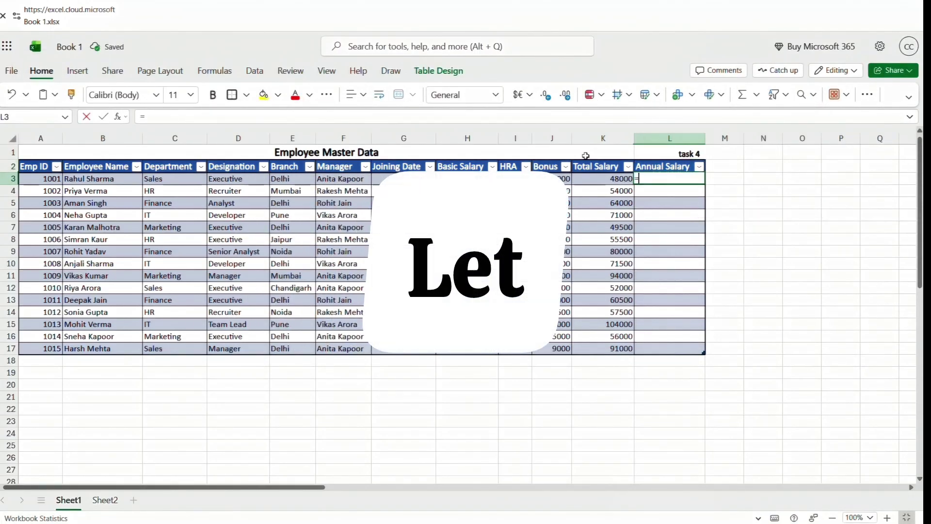
text(=let)
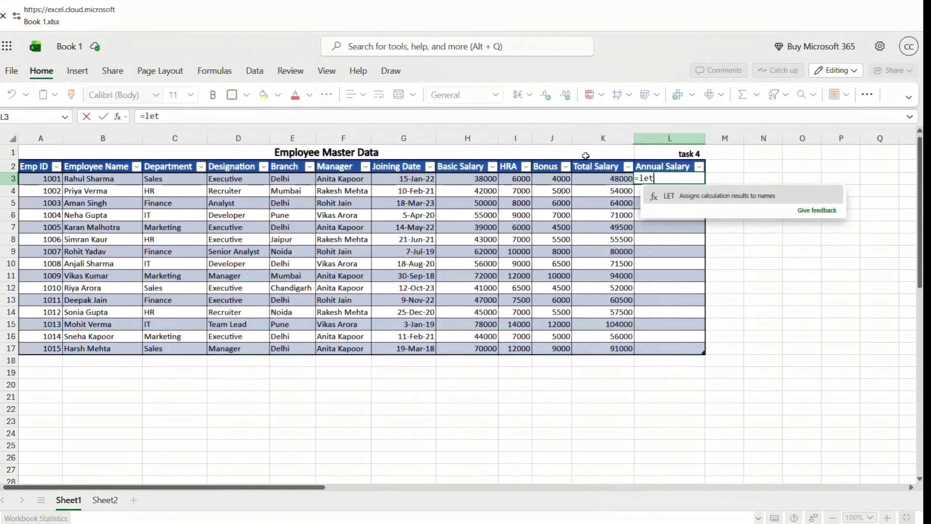
key(Tab)
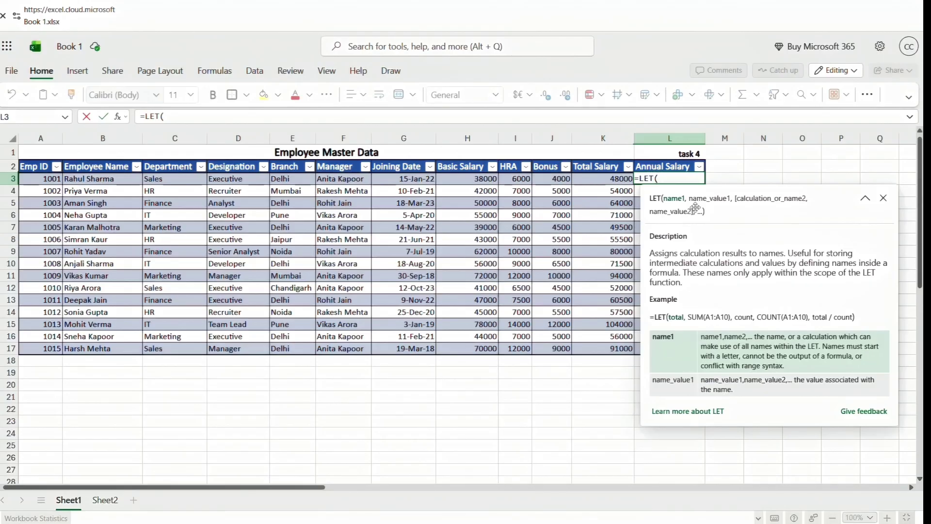
text(on)
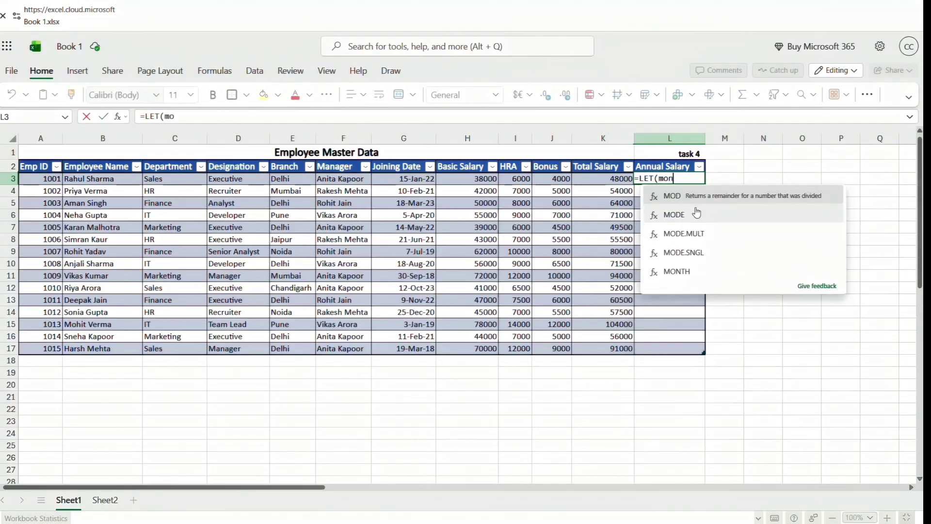
text(thlysalar)
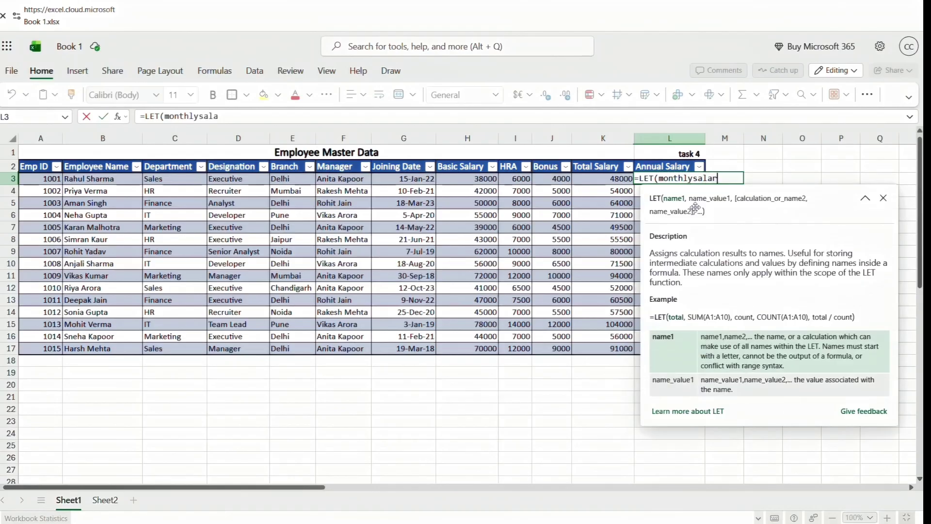
text(y,)
key(Left)
key(Left)
key(Left)
key(Left)
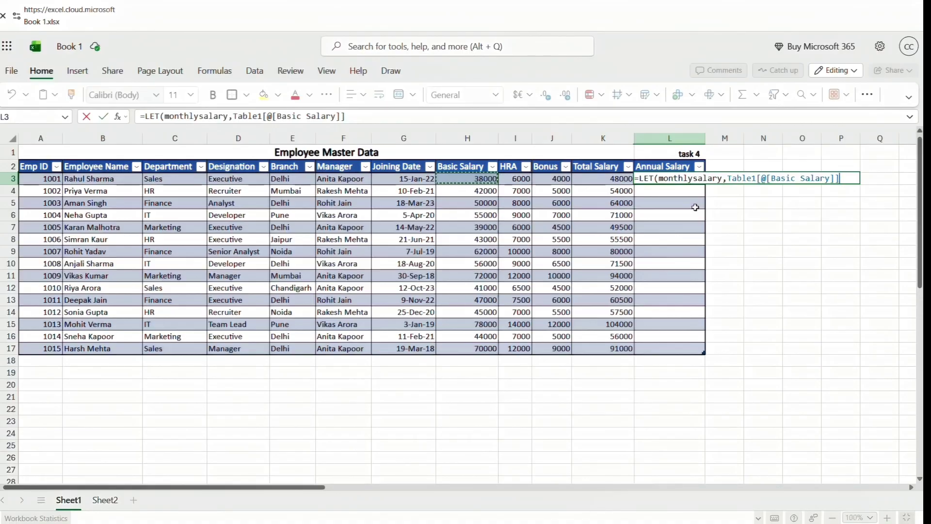
text(+)
key(Left)
key(Left)
key(Left)
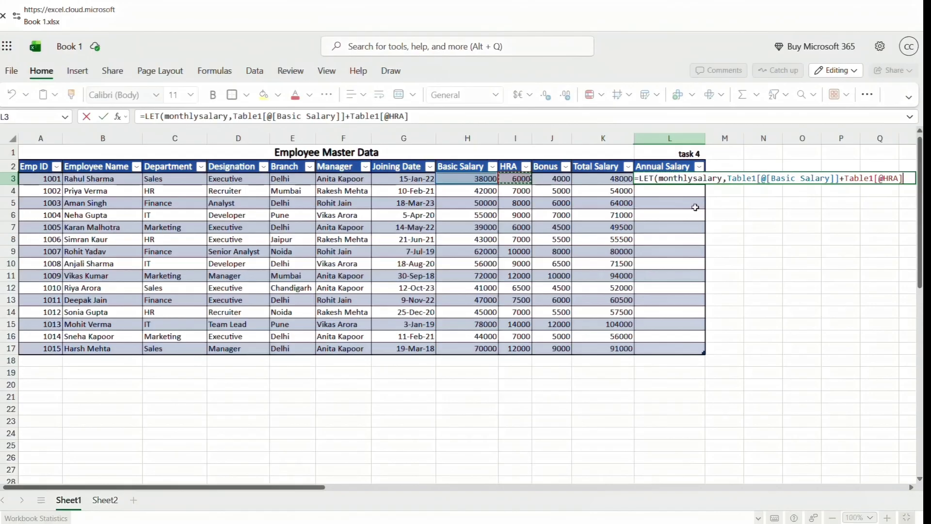
Define a second LET name, annualsalary, in the L3 formula as monthlysalary*12
text(,a)
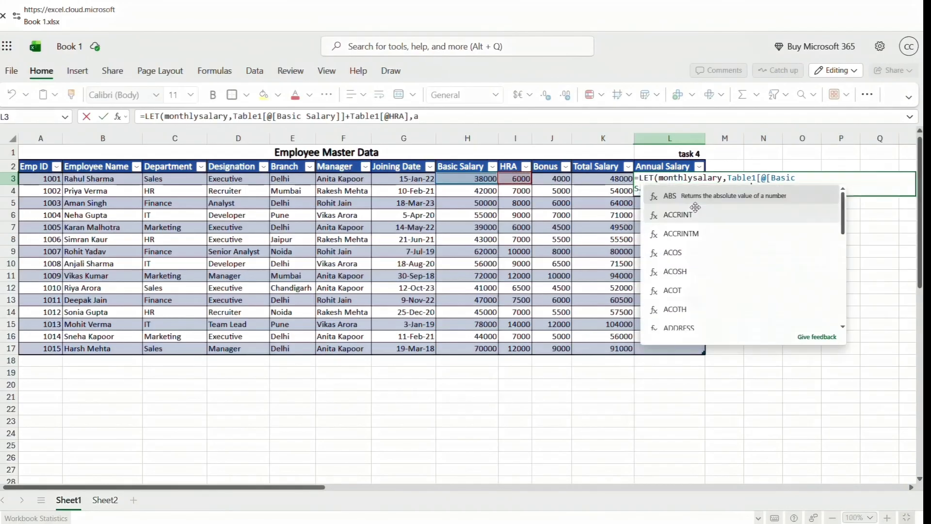
text(nnual)
text(sa)
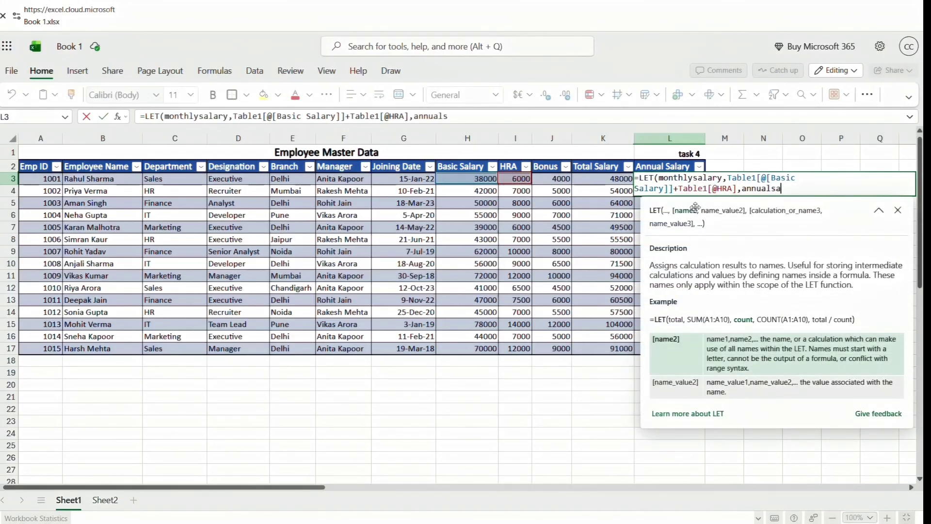
text(lary,)
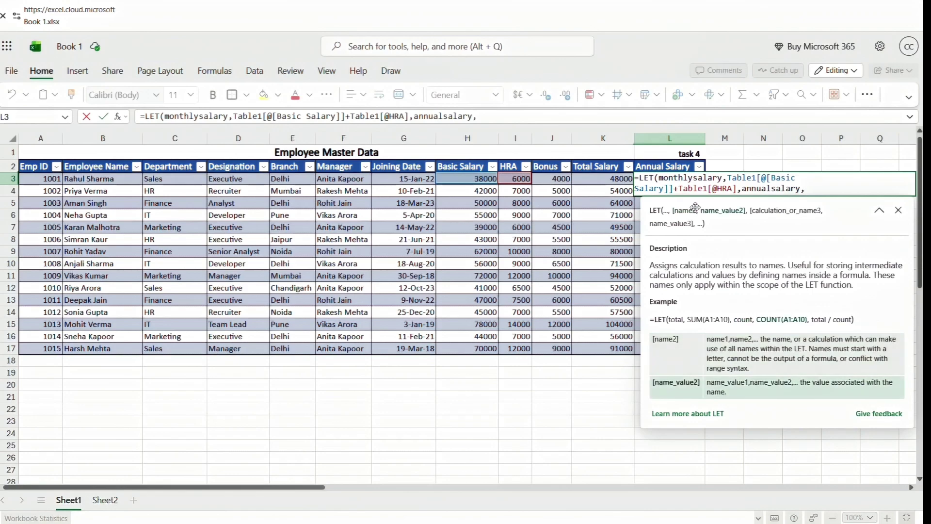
text(monthlys)
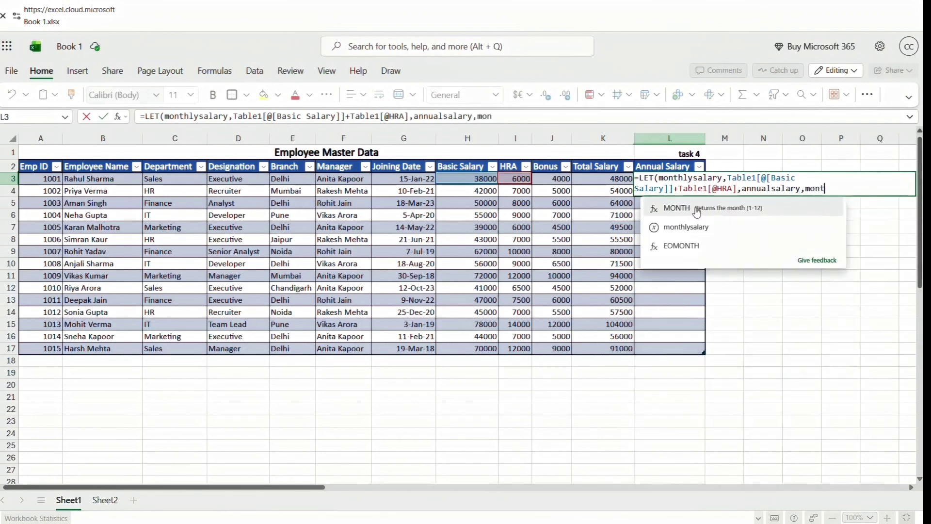
text(alary)
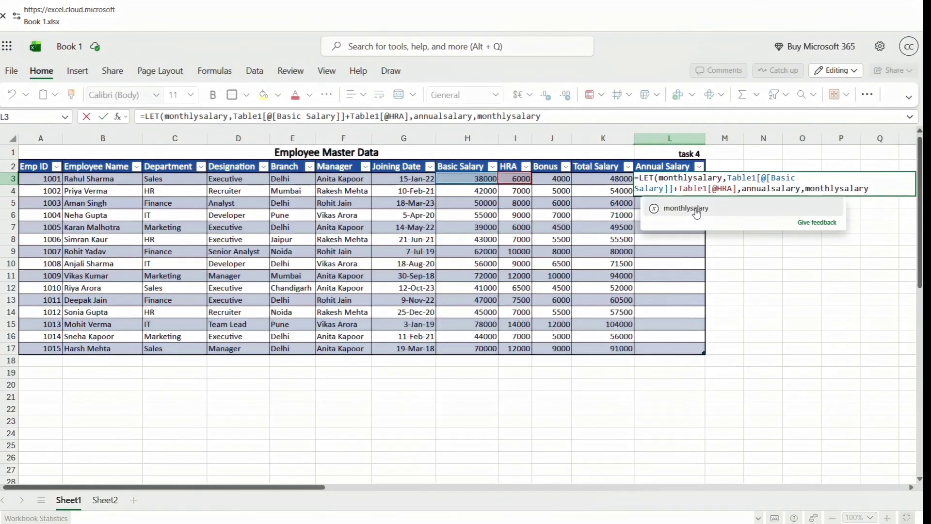
click(696, 210)
text(,)
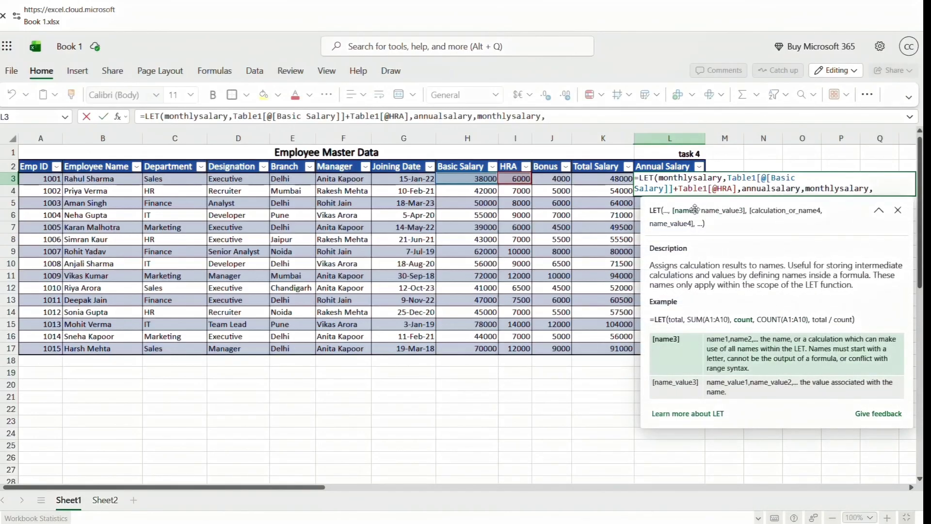
key(BackSpace)
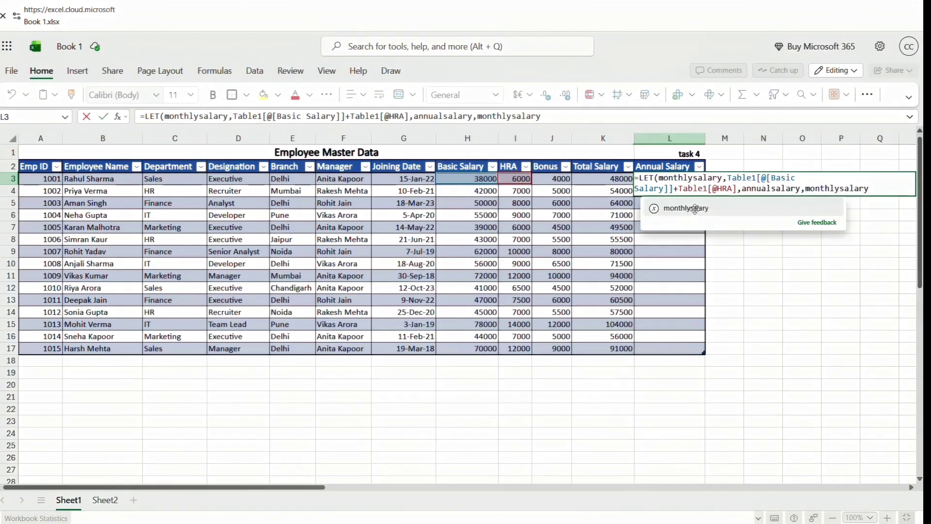
text(*12)
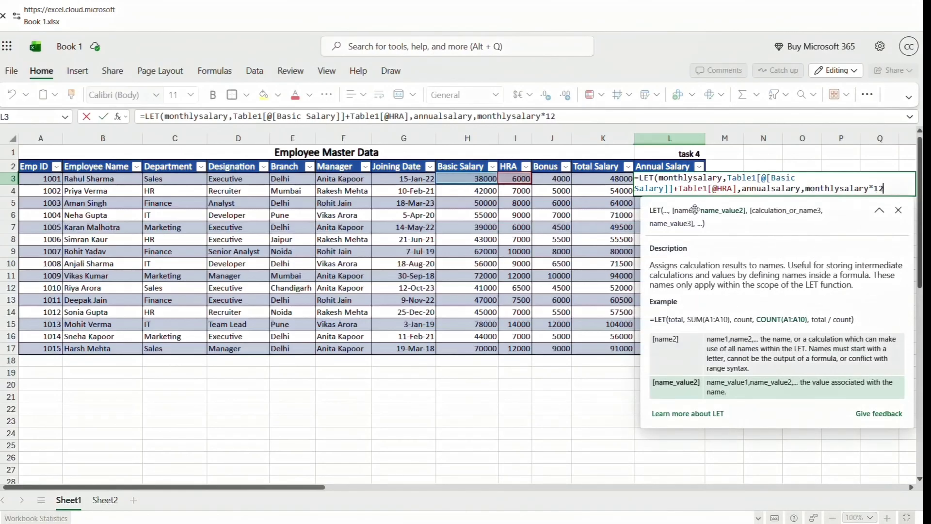
text(,)
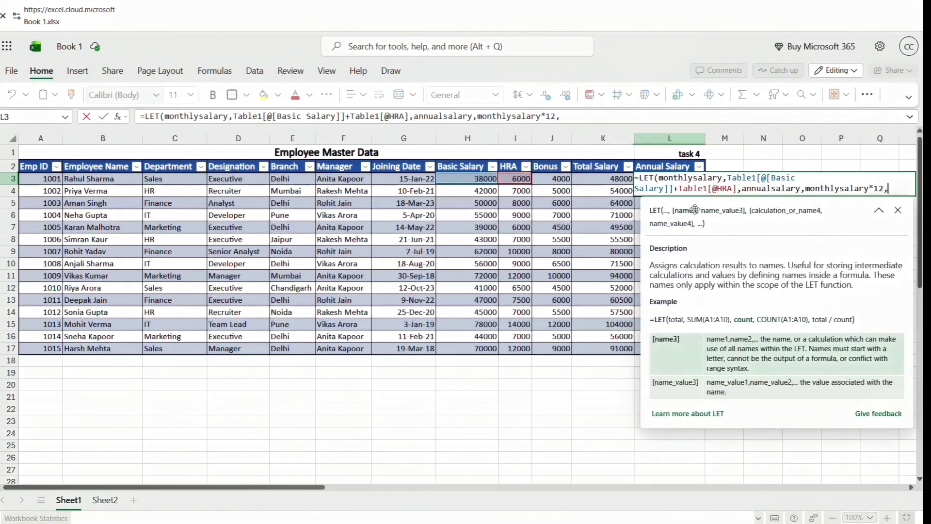
Finish the LET formula in L3 with annualsalary plus the row's Bonus as its result and commit it
text(ann)
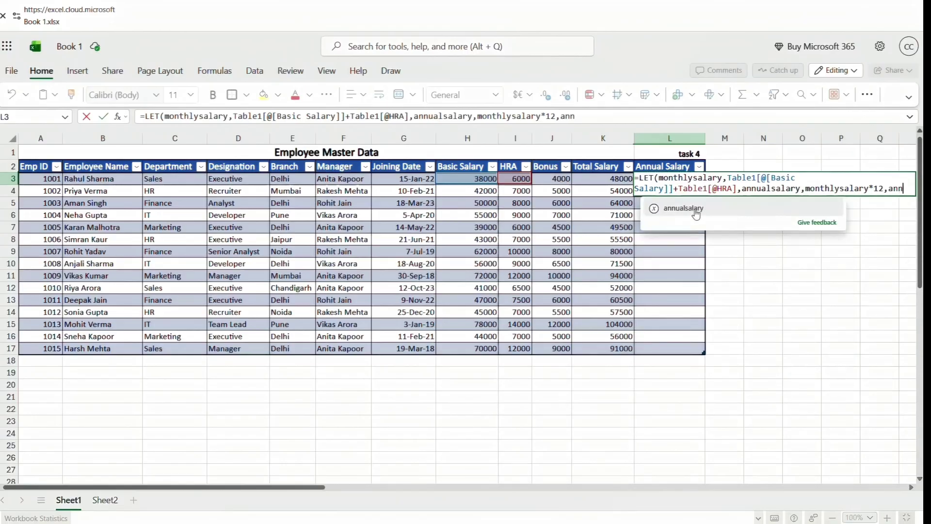
click(696, 214)
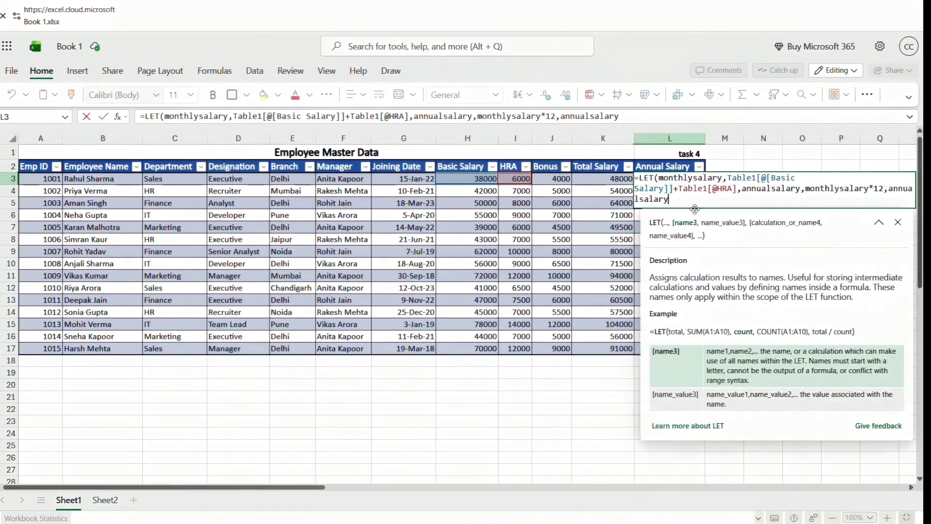
text(+)
key(Left)
key(Left)
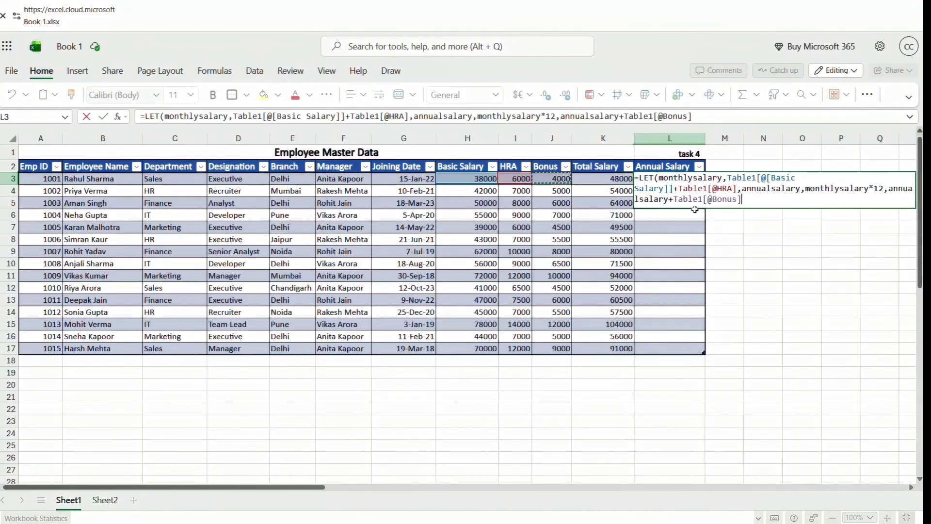
key(Return)
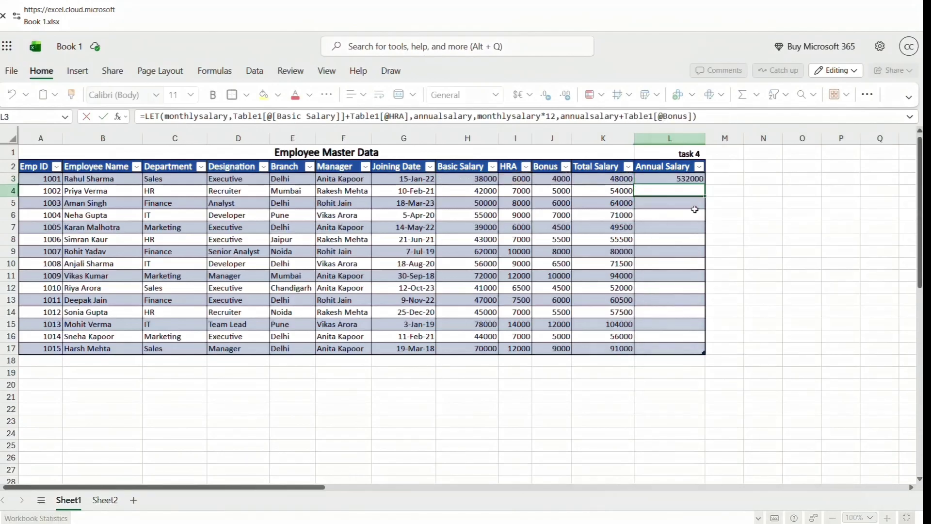
Check the LET formula in the Annual Salary cells L3 and L4, including the columns it references
key(Up)
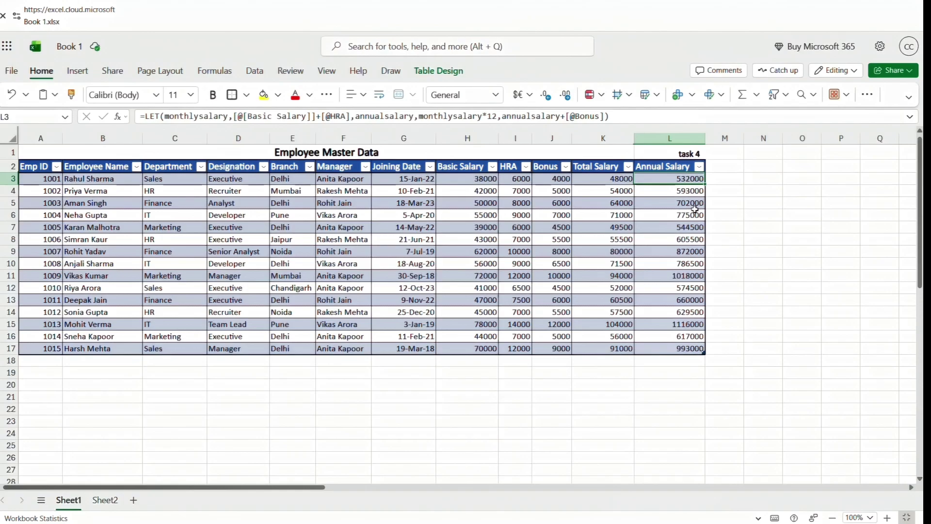
key(Up)
click(667, 191)
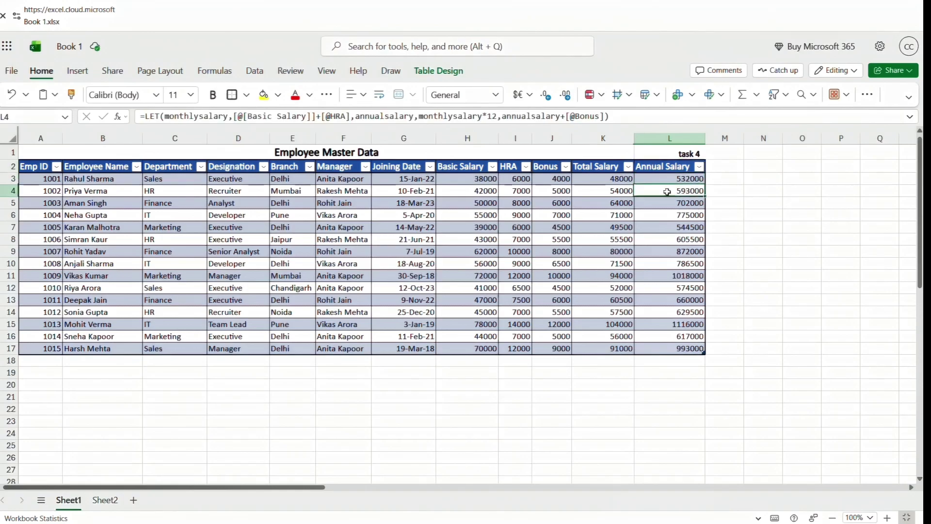
double_click(668, 192)
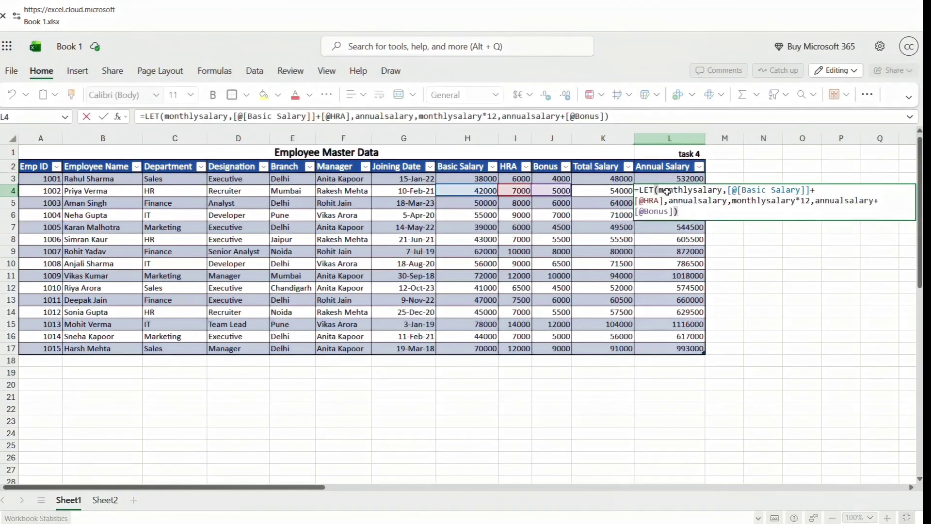
key(Return)
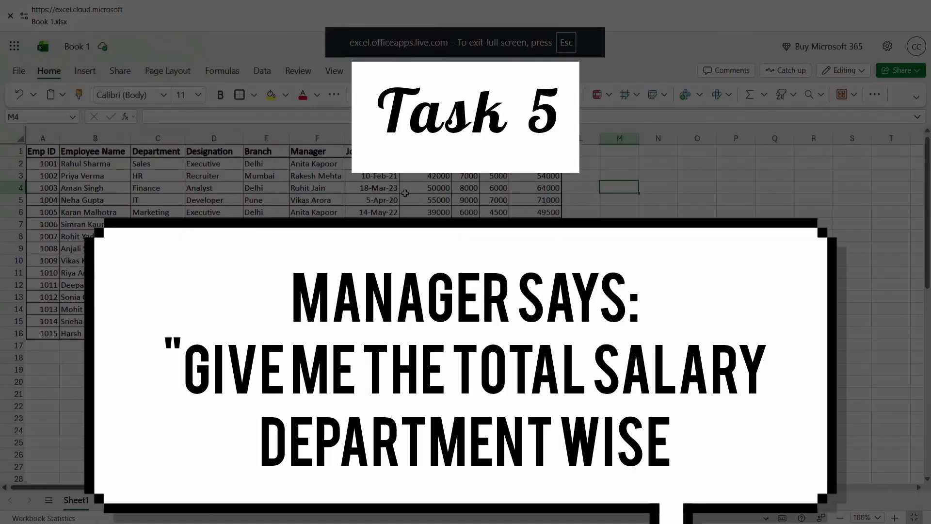
Review the Department and Total Salary columns of the employee data in Sheet1
click(613, 176)
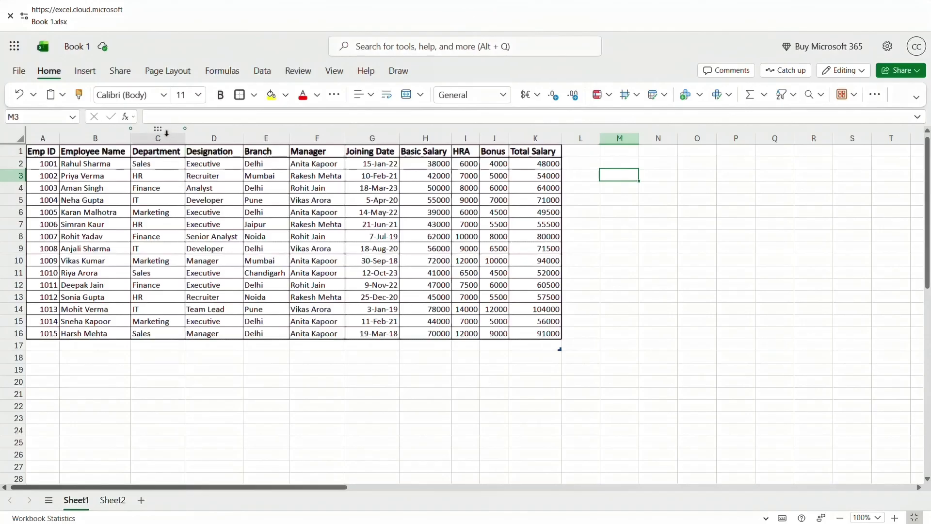
click(166, 136)
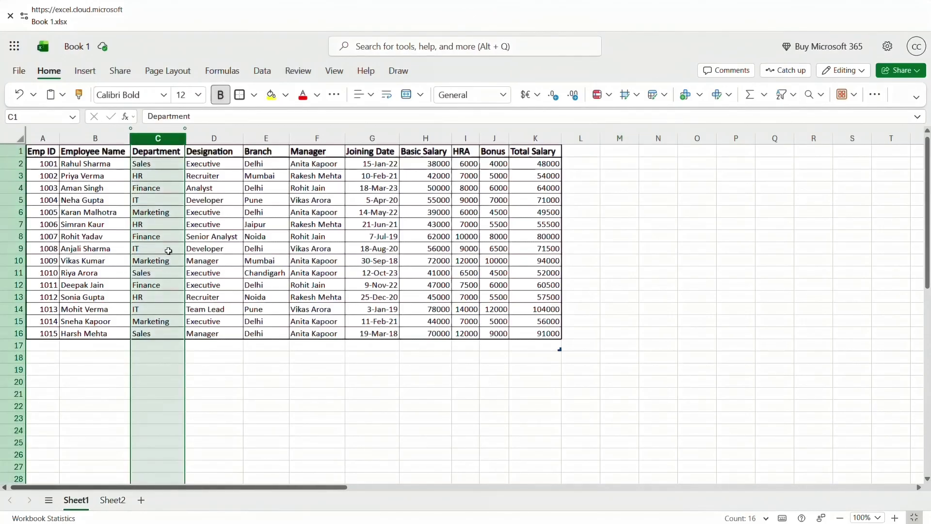
click(545, 138)
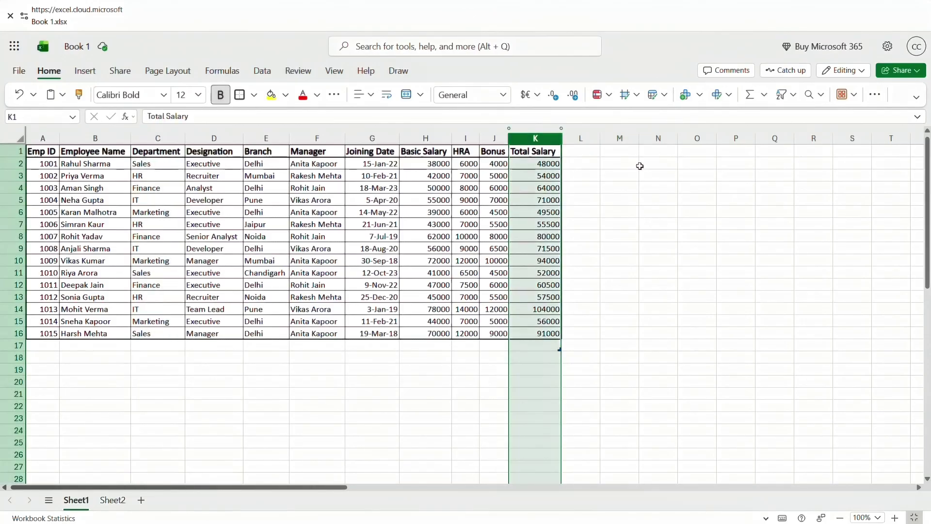
Merge and center the cells M2:Q2 beside the employee data
click(632, 166)
key(shift+Right)
key(shift+Right)
key(shift+Right)
key(shift+Right)
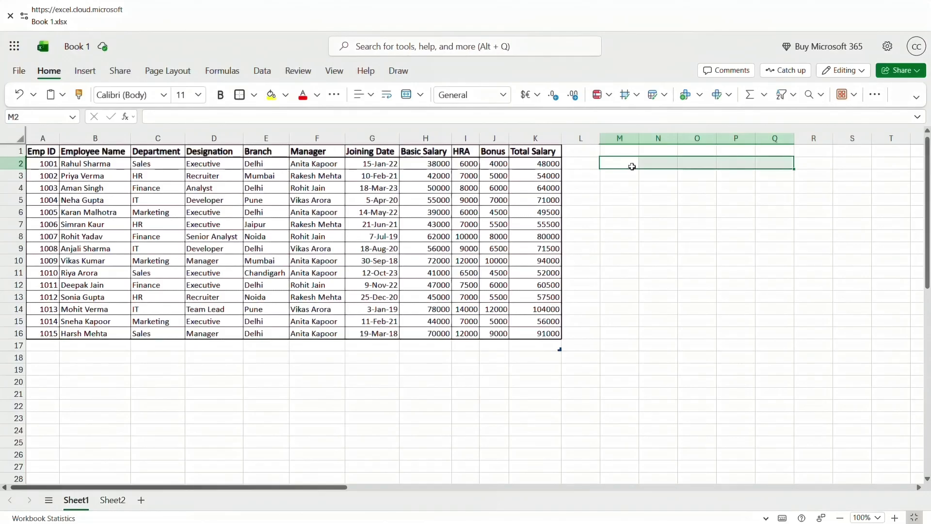
key(alt+h)
text(mc)
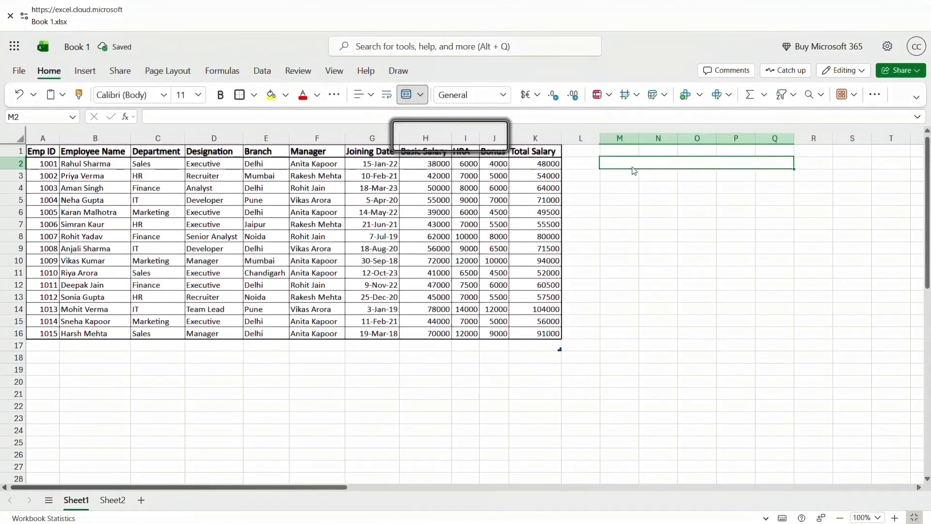
Enter the heading "department wise total salary" in the merged cell M2
text(depart)
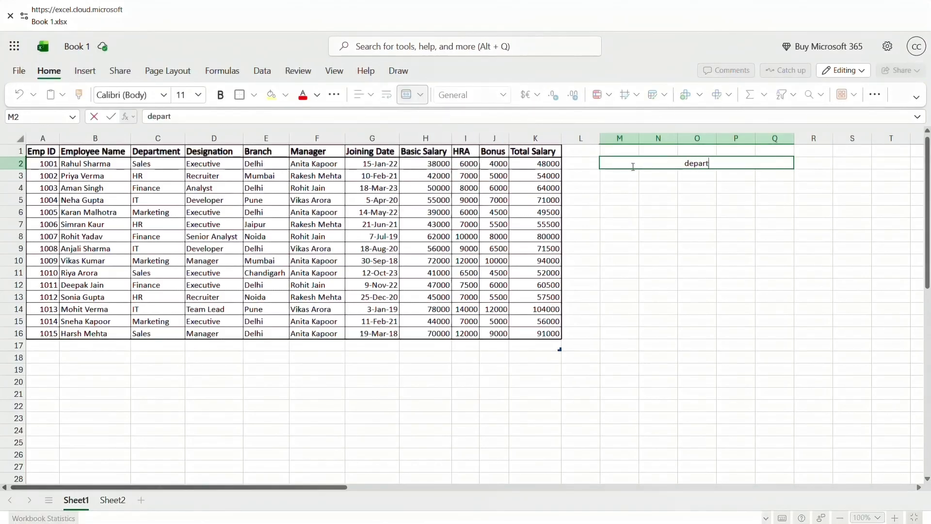
text(ment wi)
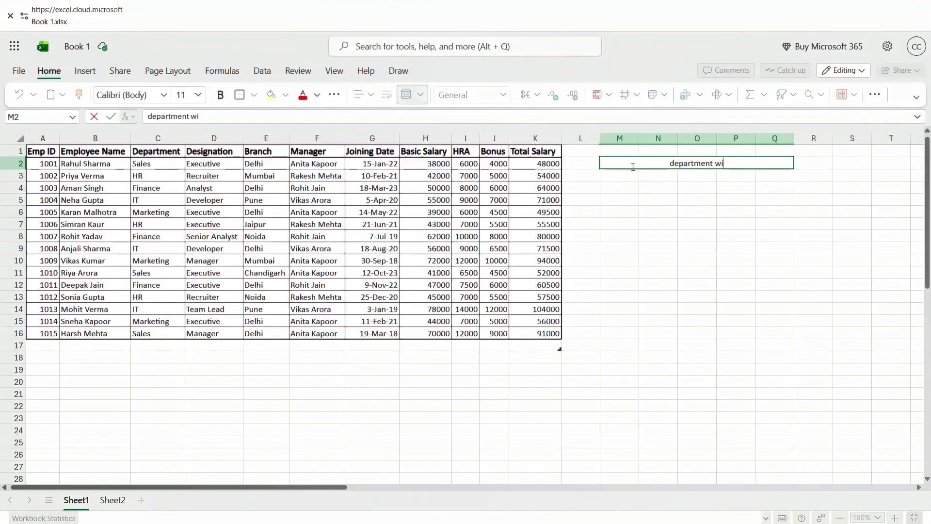
text(se total salary)
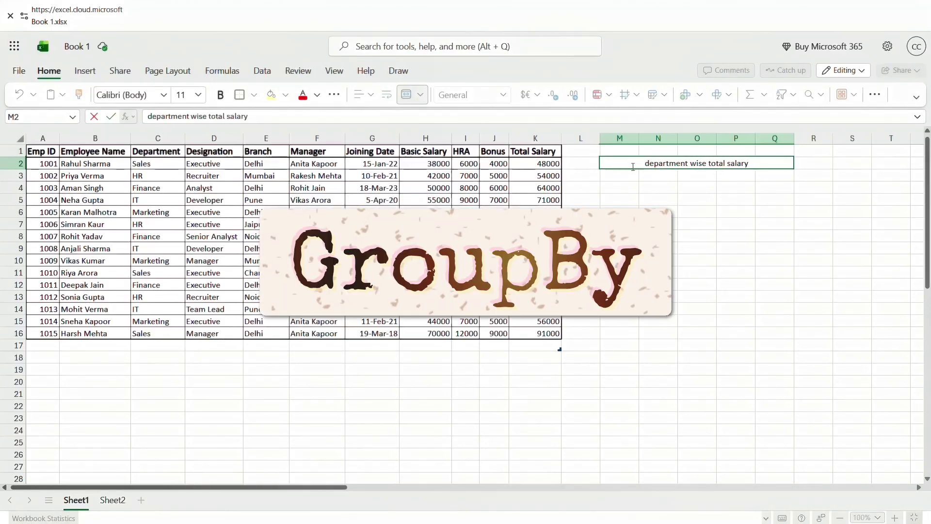
key(Return)
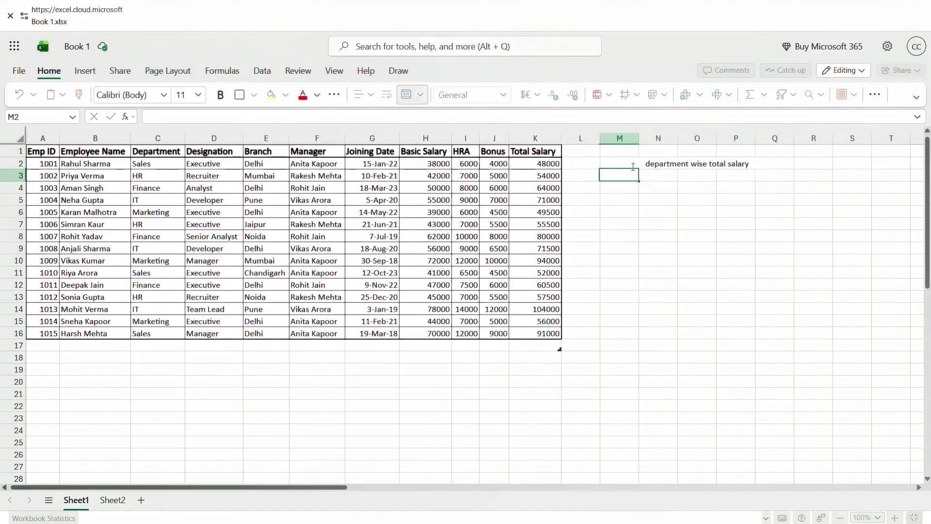
Start a GROUPBY formula in M4 with the Department values C2:C16 as its row fields
key(Return)
text(=grou)
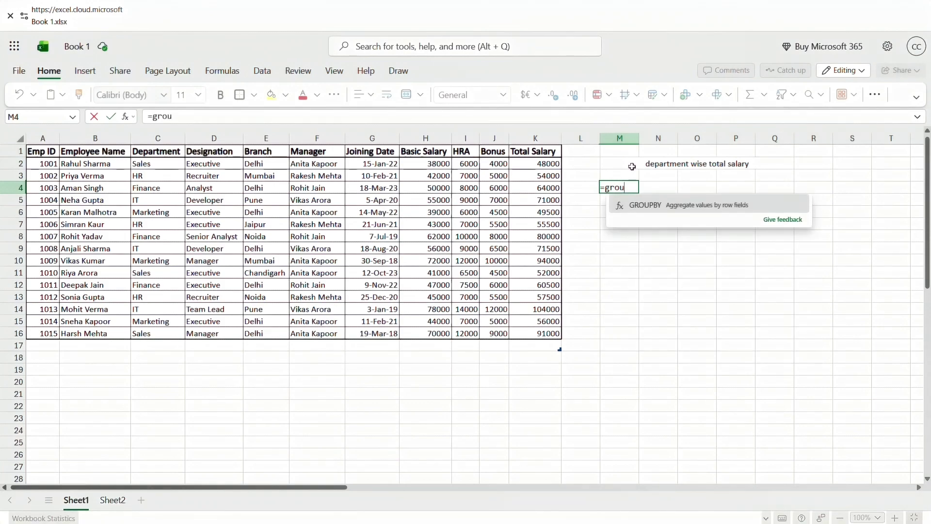
key(Tab)
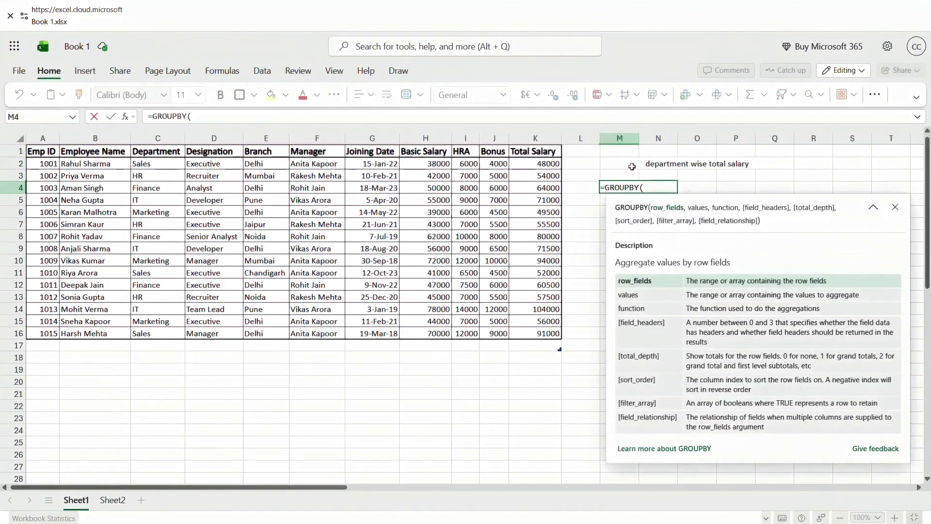
key(Up)
key(Left)
key(Left)
key(Left)
key(Left)
key(Left)
key(Left)
key(Left)
key(Left)
key(Left)
key(Left)
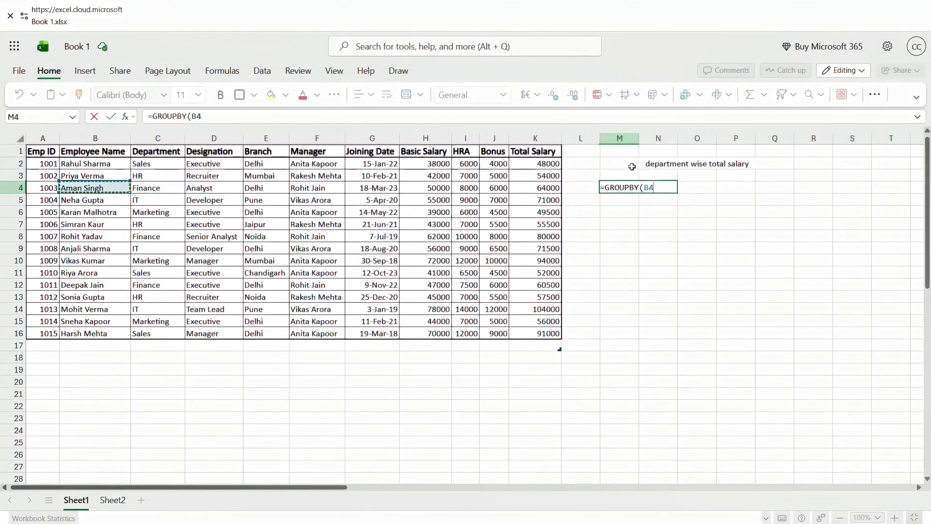
key(Up)
key(ctrl+shift+Down)
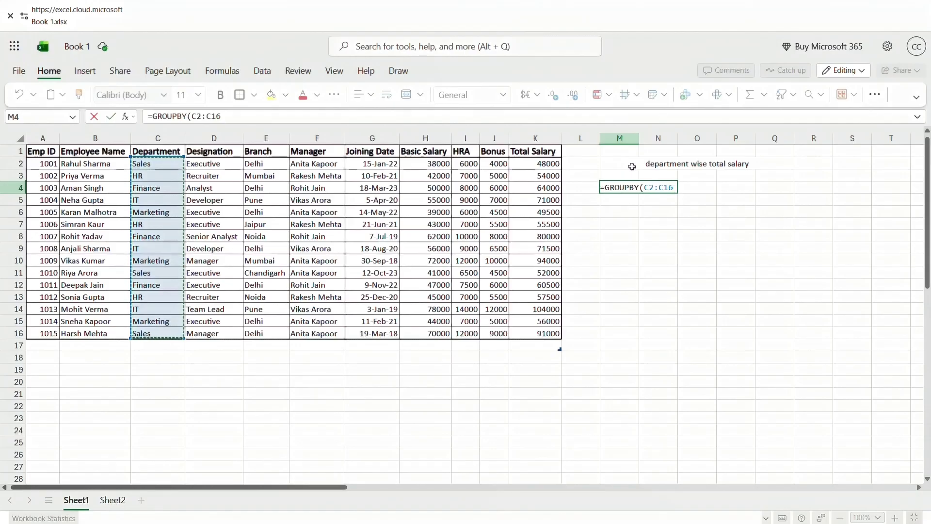
text(,)
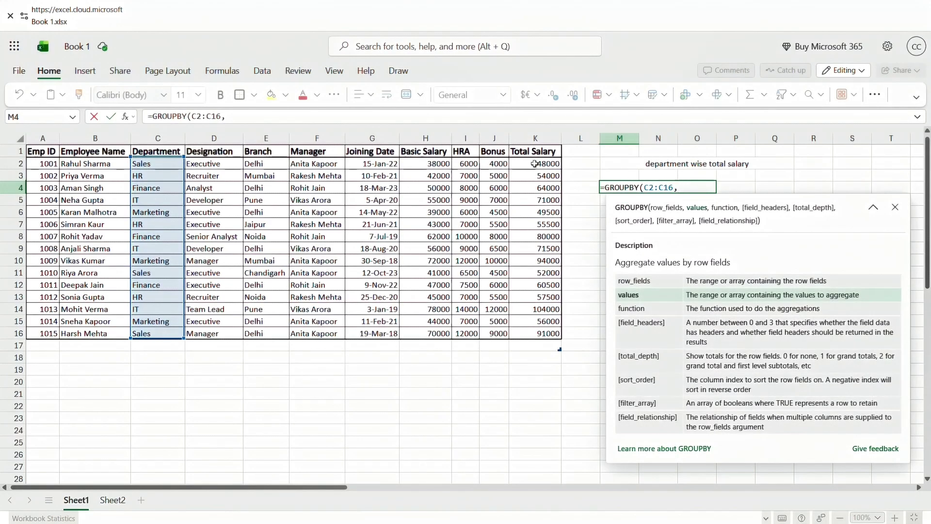
Complete the GROUPBY formula in M4 with the Total Salary range K2:K16 as values and SUM as the function, and commit it
click(534, 164)
key(ctrl+shift+Down)
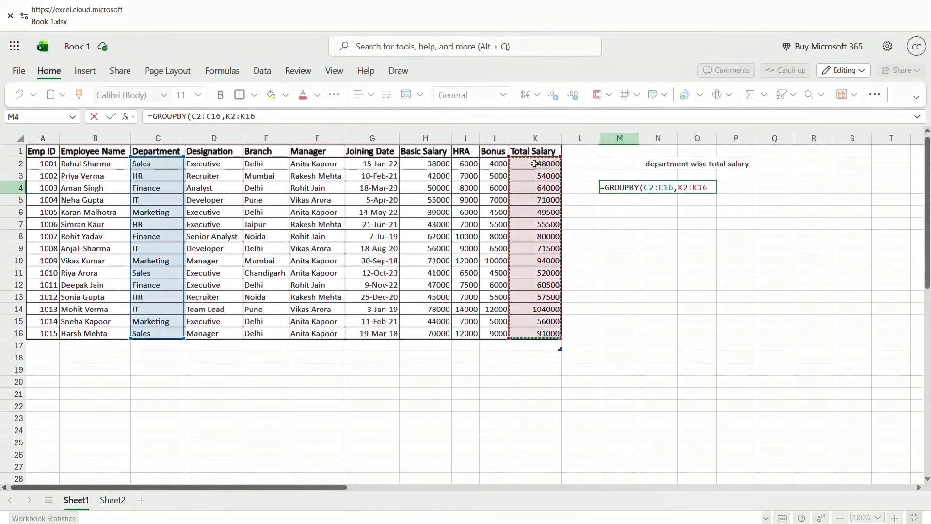
text(,SUM)
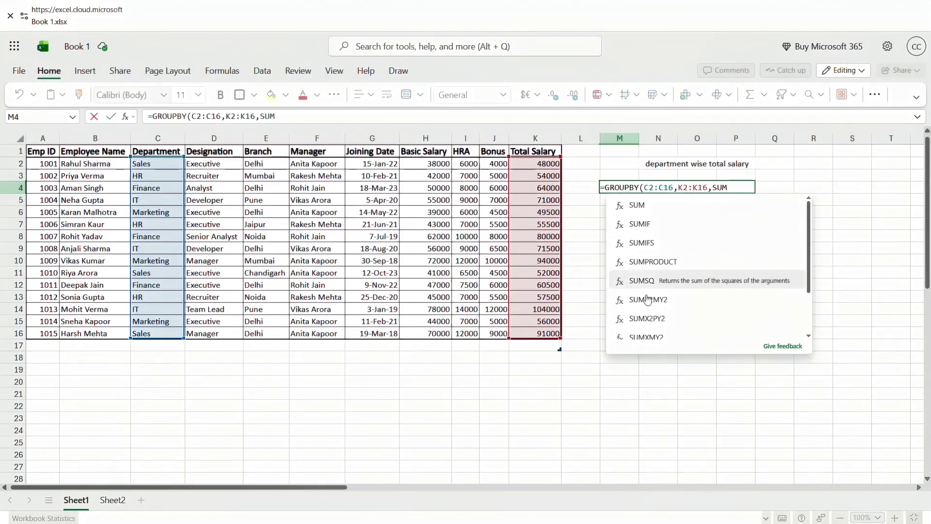
click(638, 206)
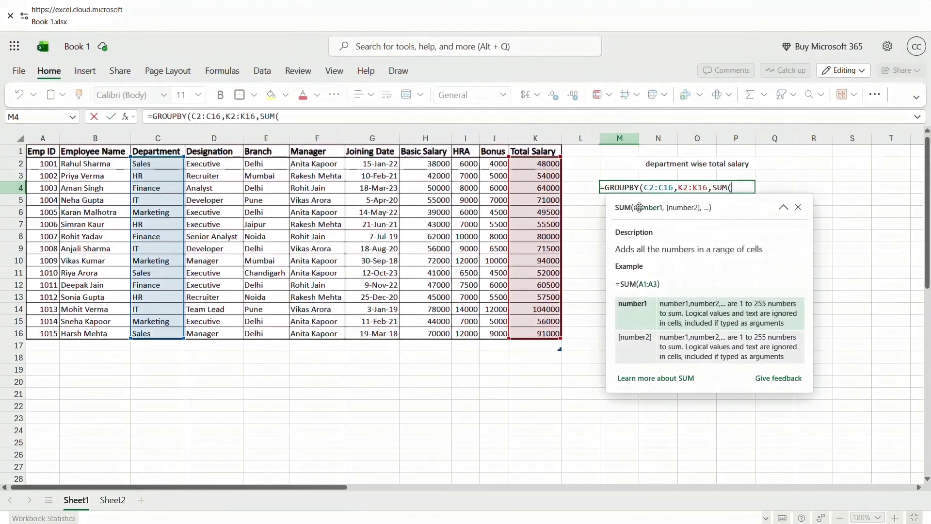
key(BackSpace)
text())
key(Return)
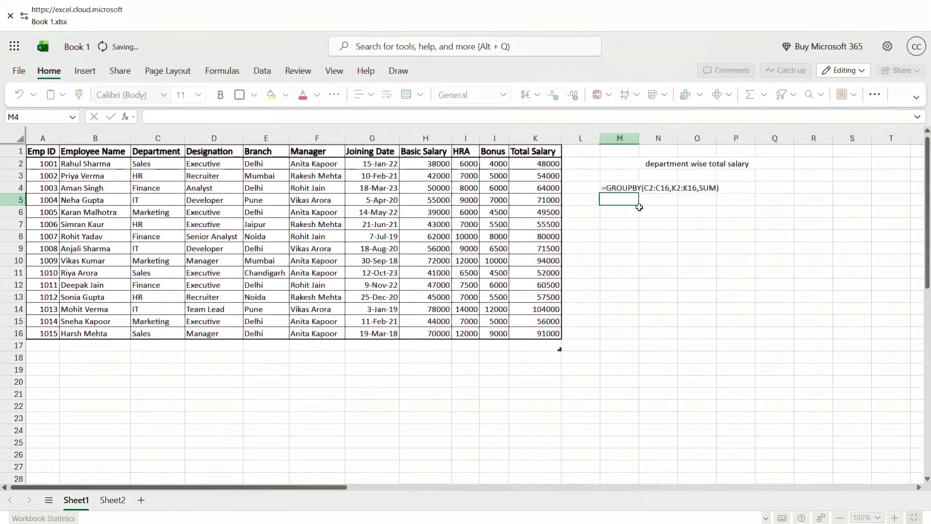
Apply all borders to the grouped department salary results in M4:N9
key(Up)
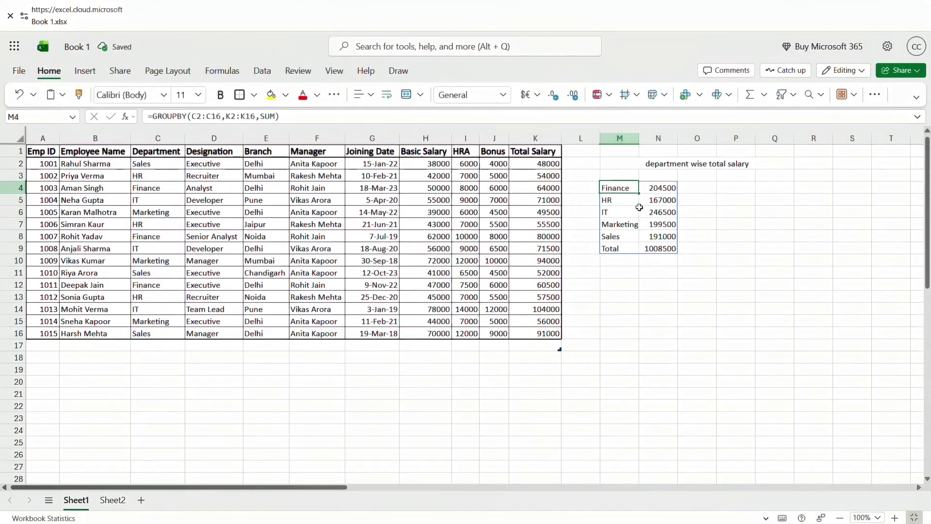
key(shift+Right)
key(ctrl+shift+Down)
key(alt)
key(h)
key(b)
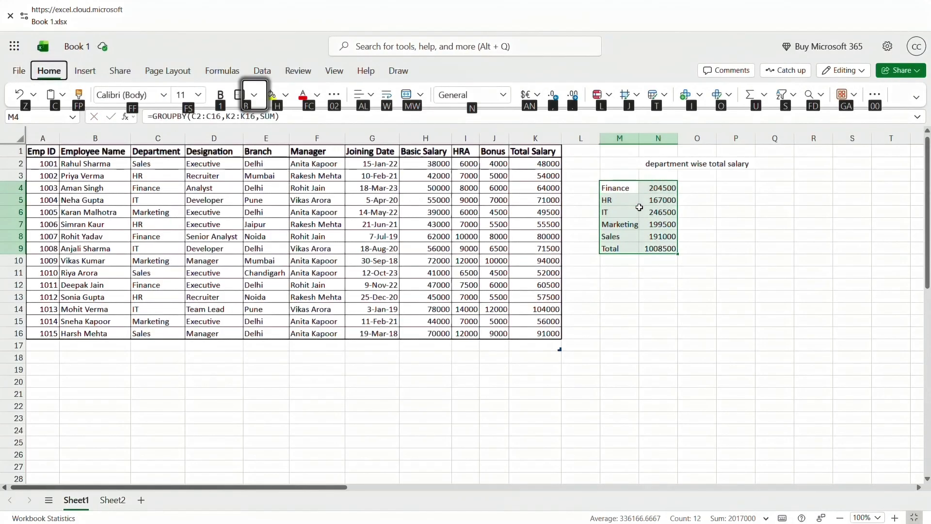
key(a)
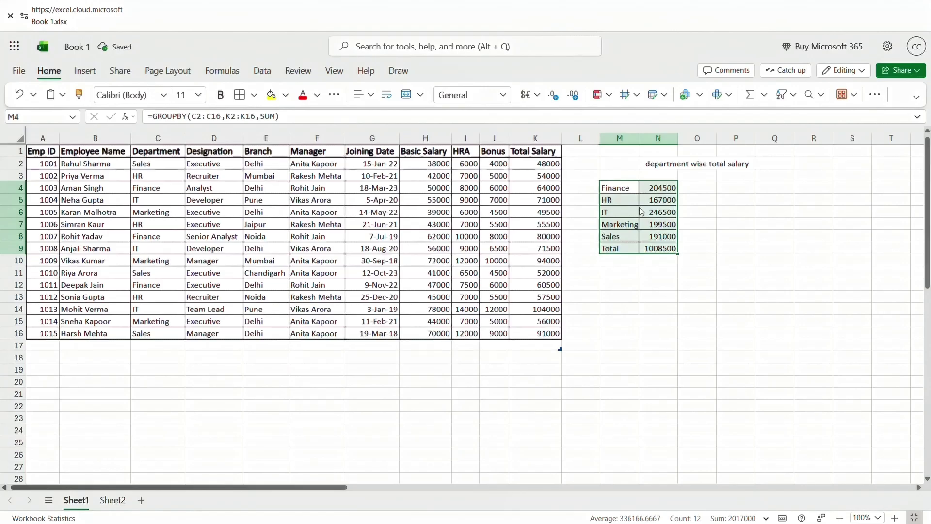
Apply a thick outside border to the Total label cell M9
key(Down)
key(Down)
key(Down)
key(Down)
key(Down)
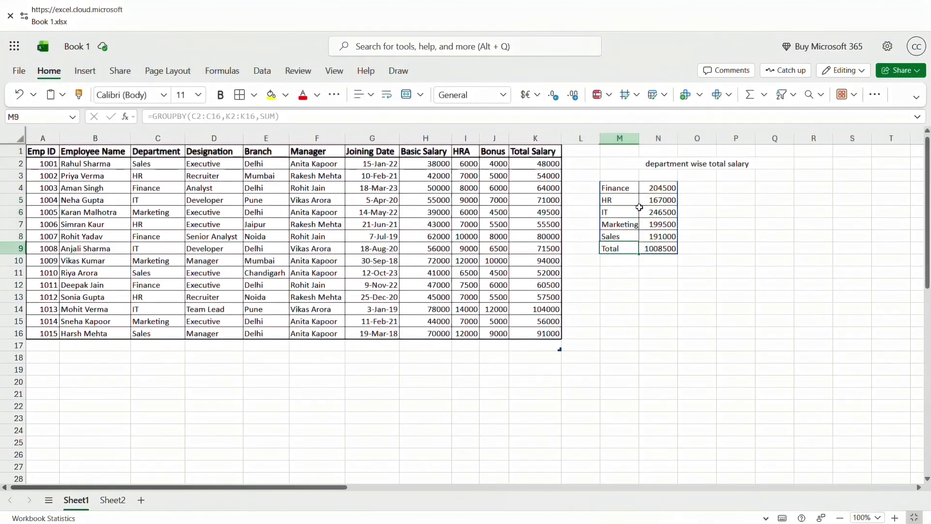
key(alt)
key(h)
key(b)
key(t)
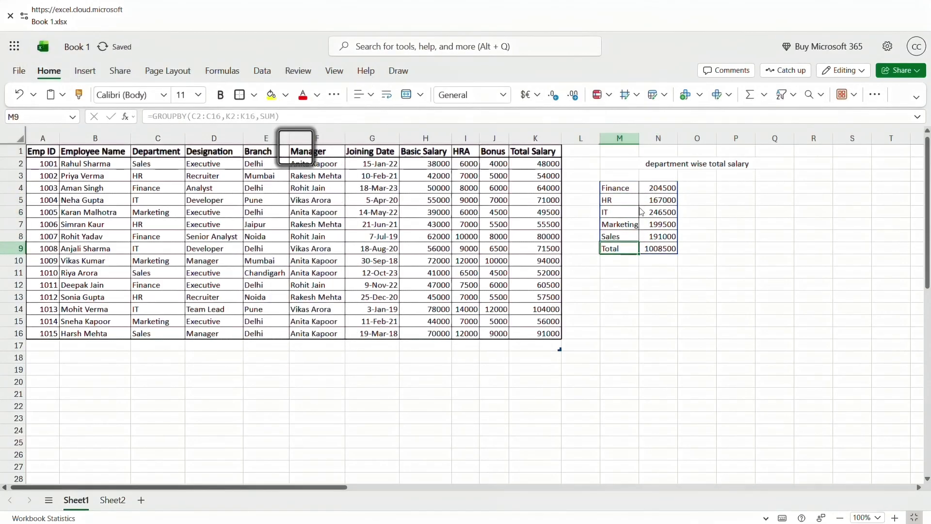
key(Down)
key(Up)
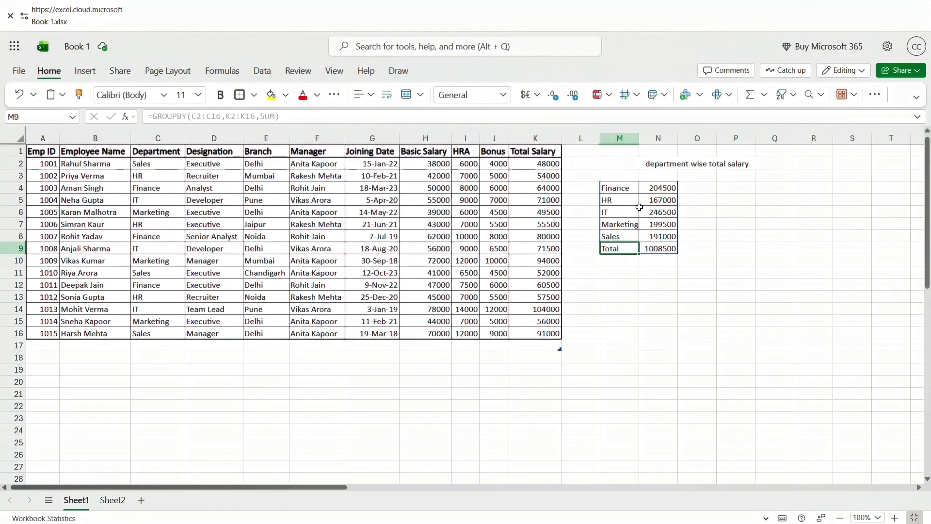
Fill the Total row cells M9:N9 with yellow
key(shift+Right)
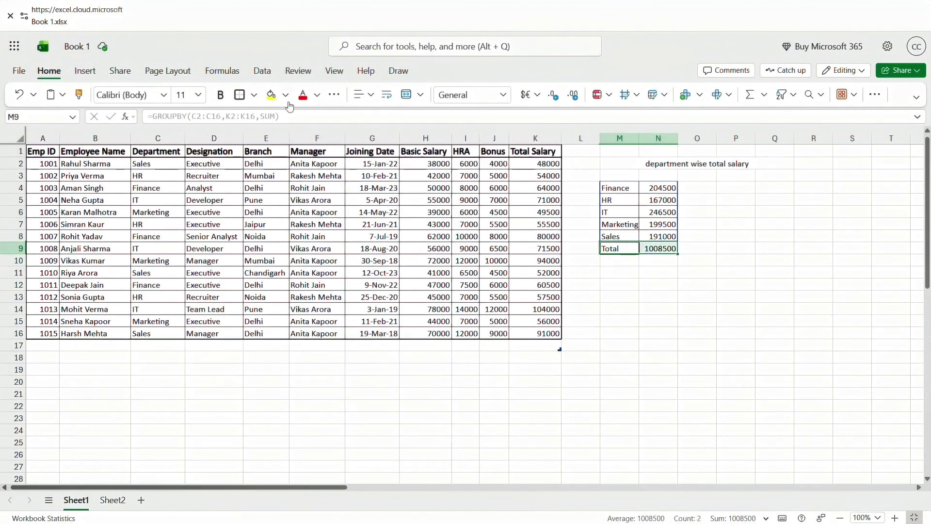
click(271, 95)
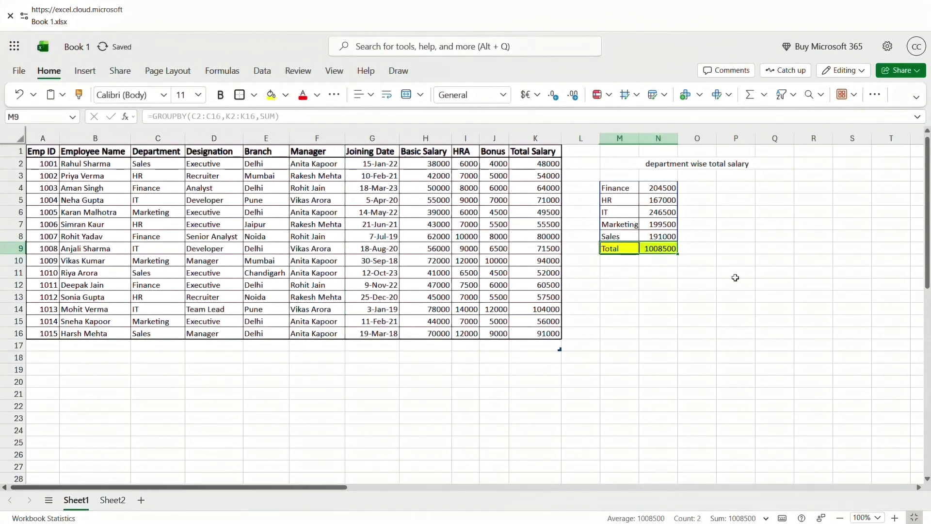
click(650, 251)
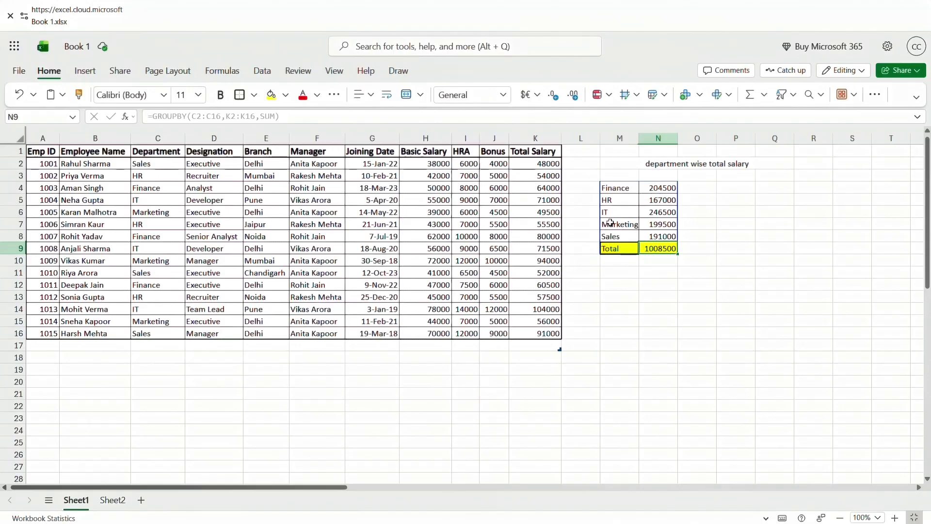
Sum the Total Salary values K2:K16 in K17 with AutoSum
click(540, 165)
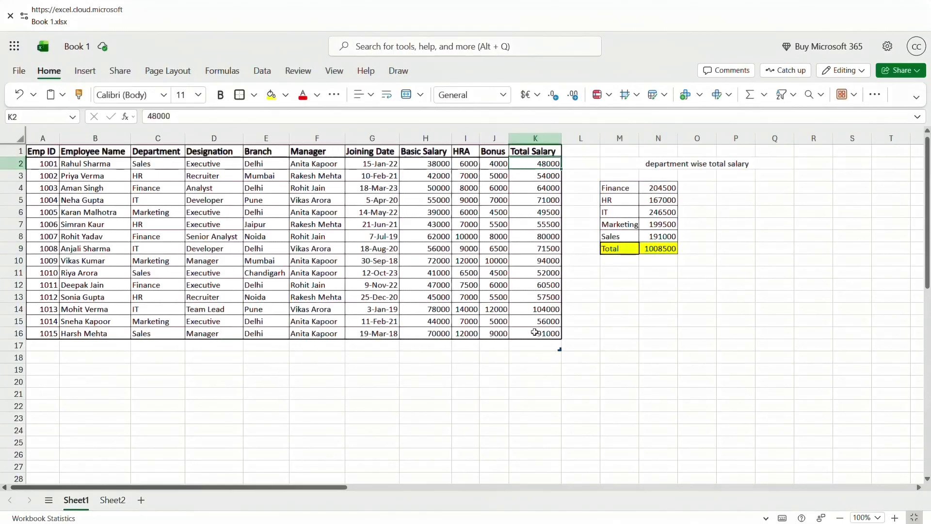
click(534, 345)
key(ctrl+plus)
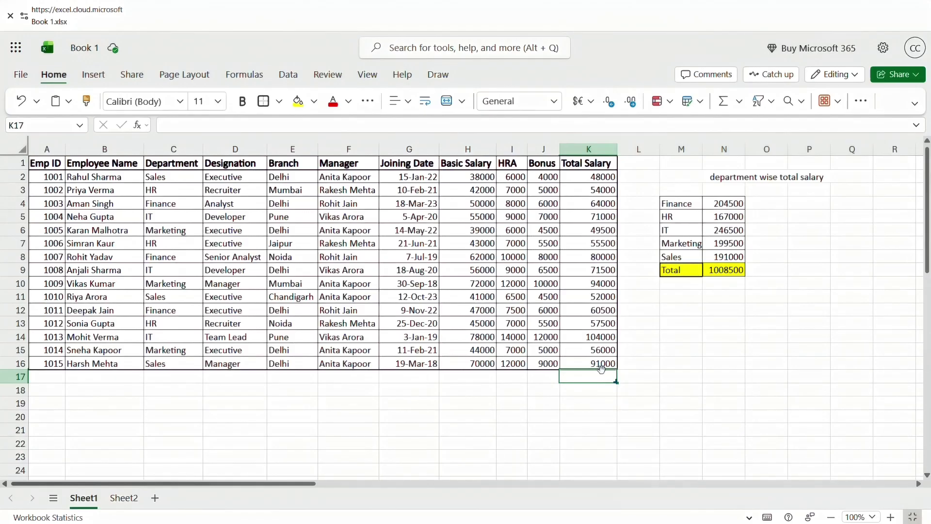
key(alt+equal)
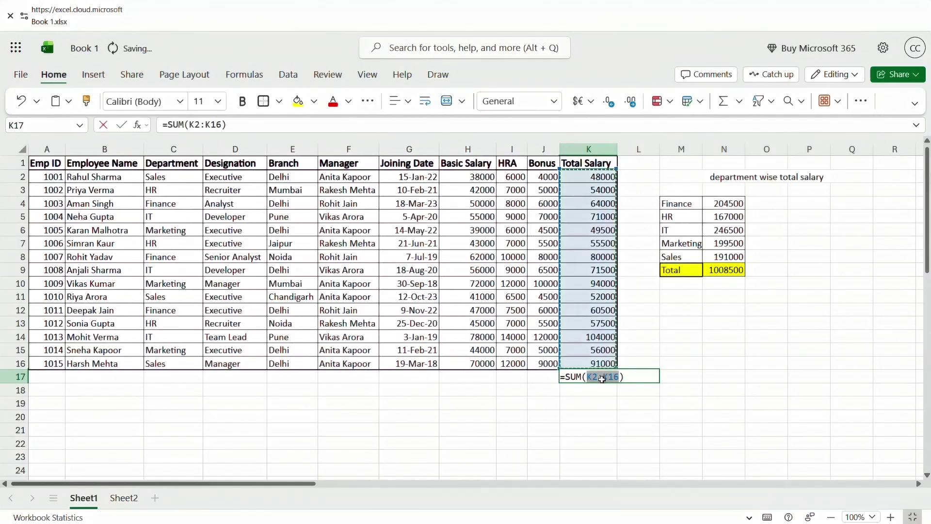
key(ctrl+Return)
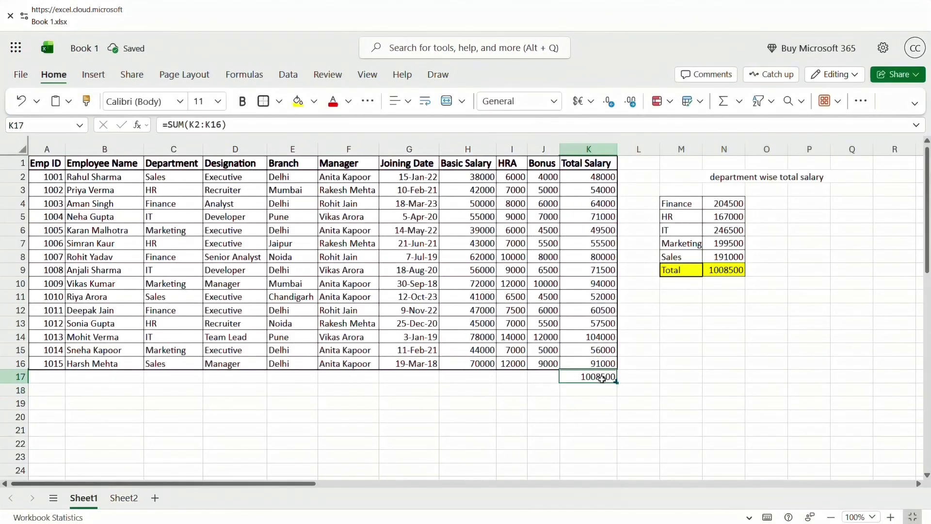
Make the column total in K17 and the grouped grand total in N9 bold
key(ctrl+b)
key(Return)
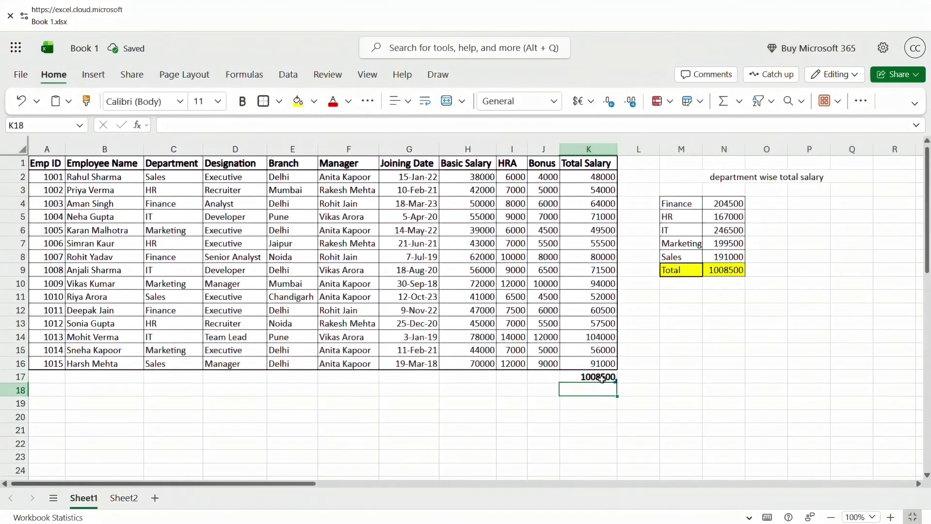
click(719, 274)
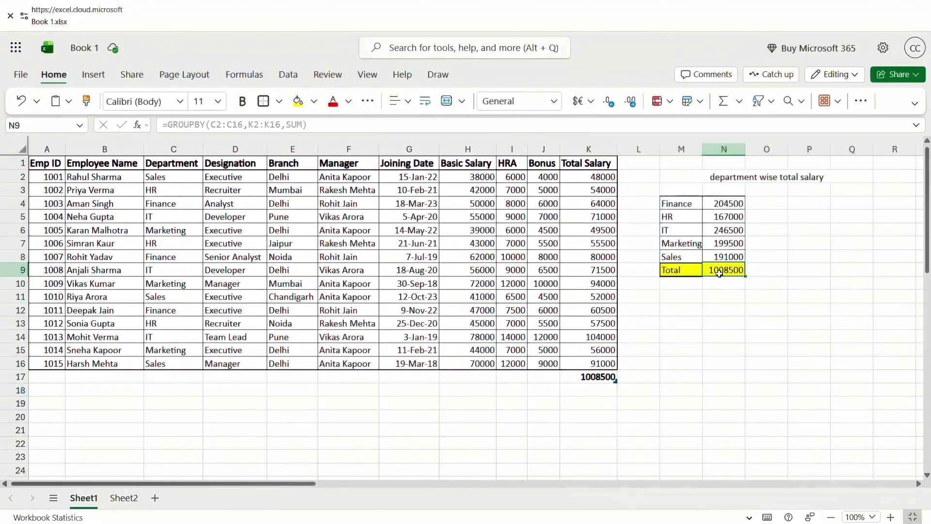
key(ctrl+b)
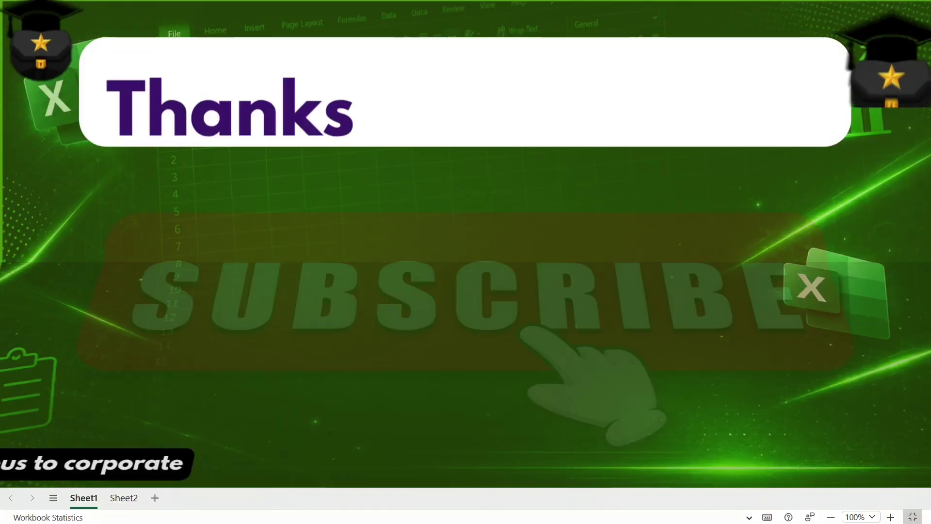